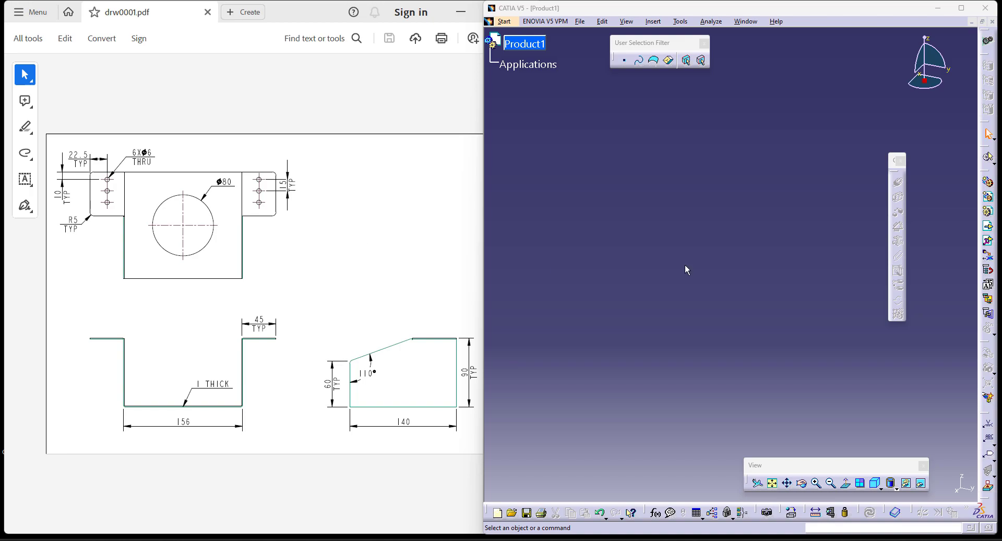
Start a new part in the Generative Sheetmetal Design workbench.
click(360, 288)
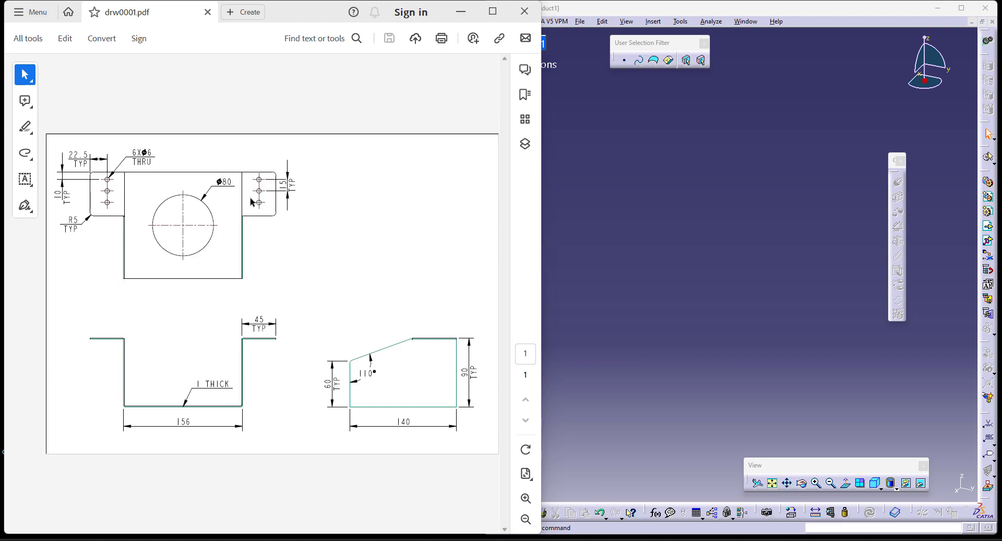
click(725, 213)
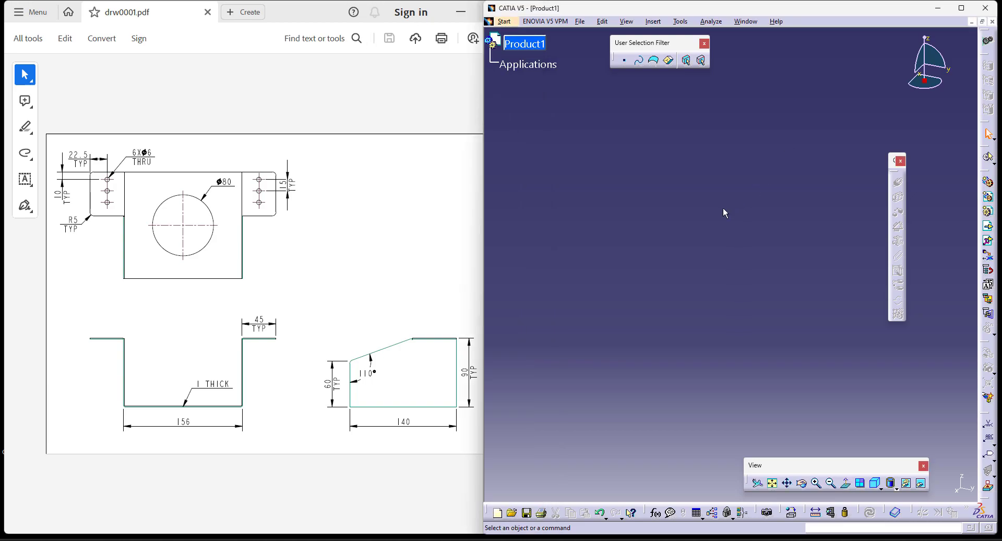
click(505, 21)
mouse_move(547, 51)
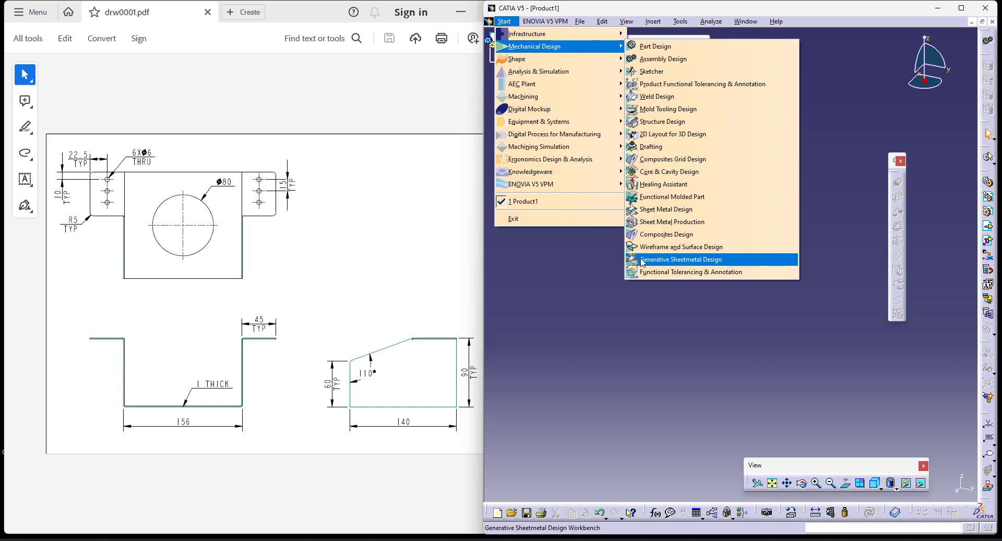
click(679, 265)
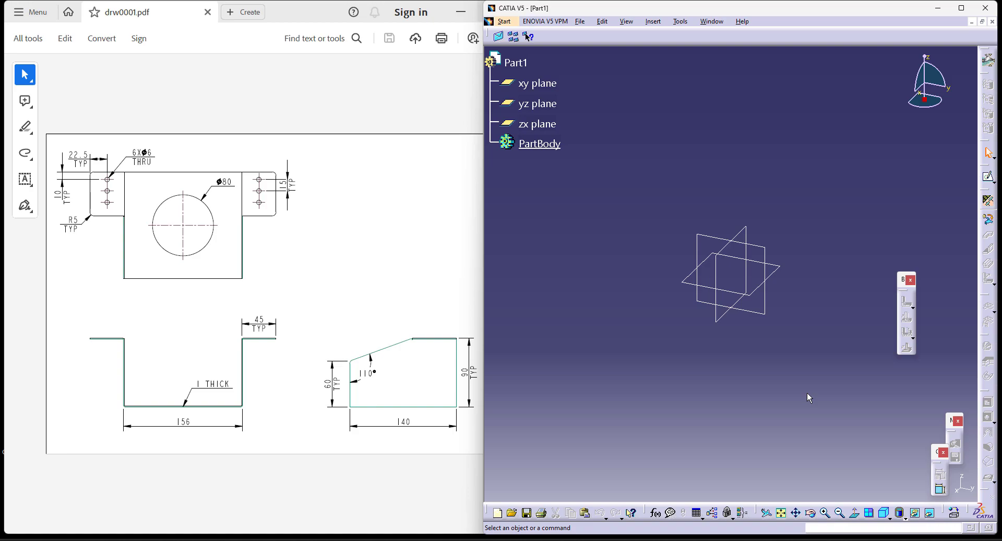
Define the sheet metal parameters with a thickness of 1 mm and a default bend radius of 1 mm.
click(988, 202)
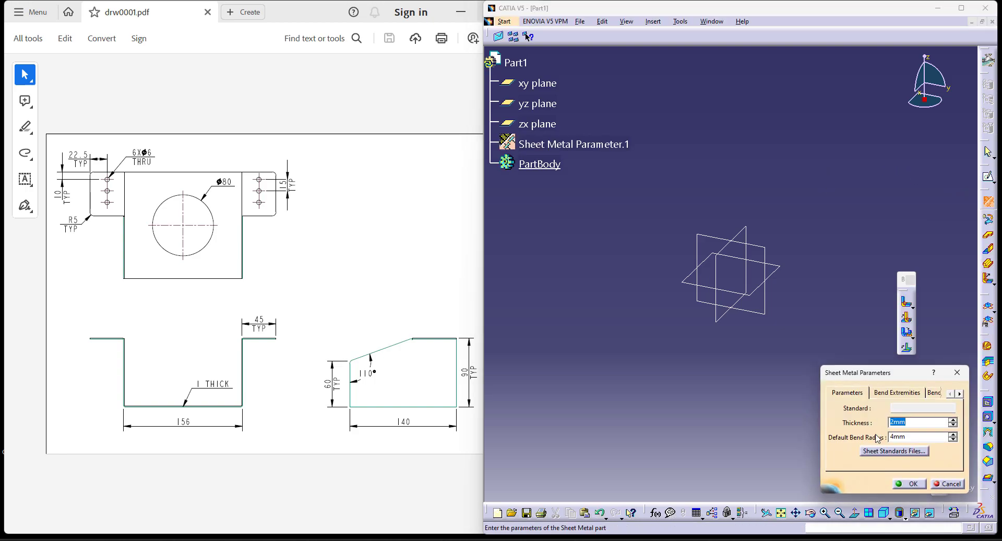
text(1mm)
click(914, 436)
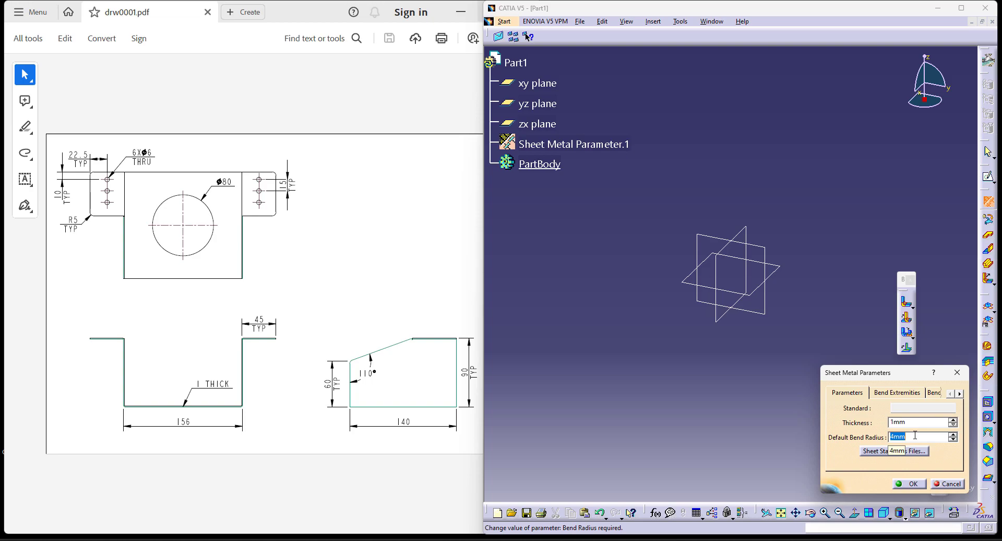
text(1mm)
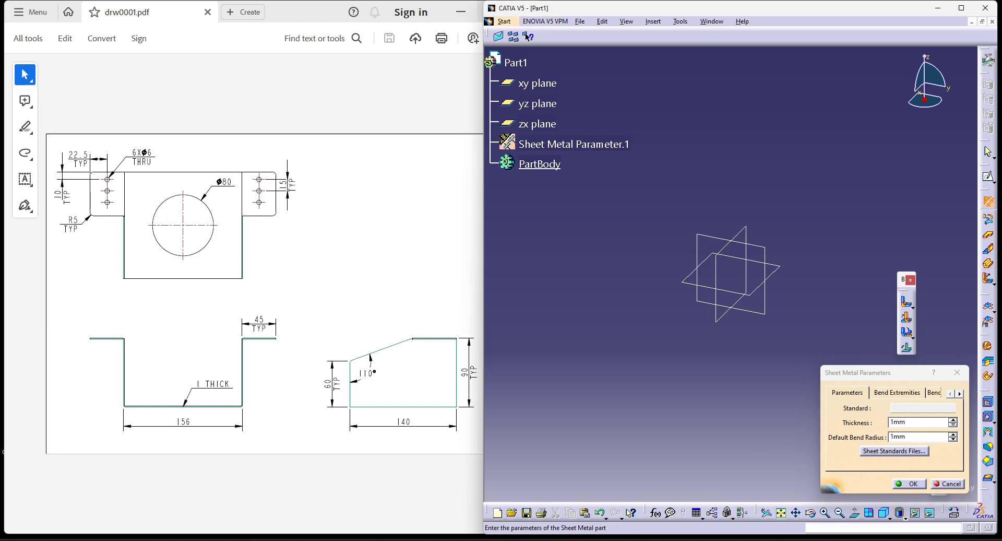
Review the bend extremity and allowance settings, and examine the relief notch beside the flange in the drawing's side view.
click(908, 393)
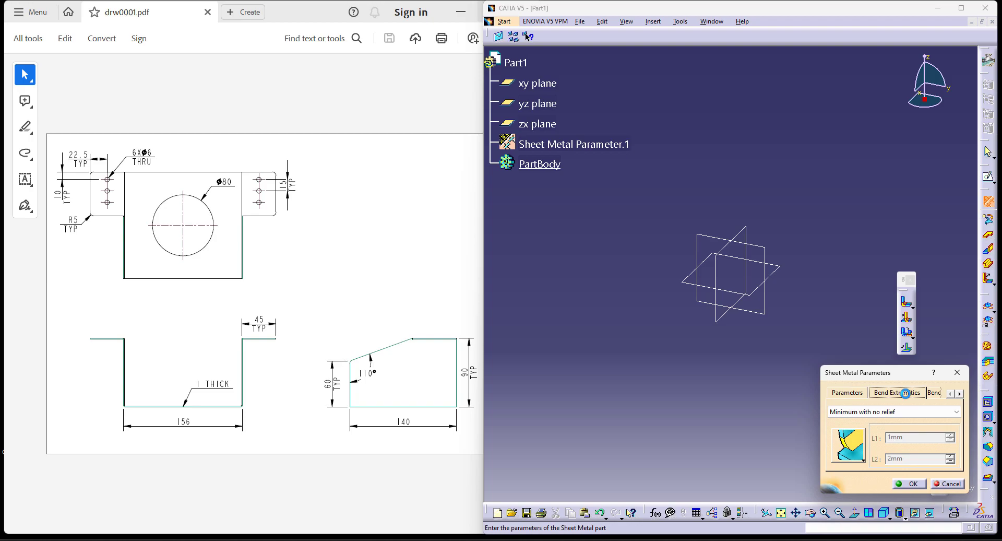
click(934, 395)
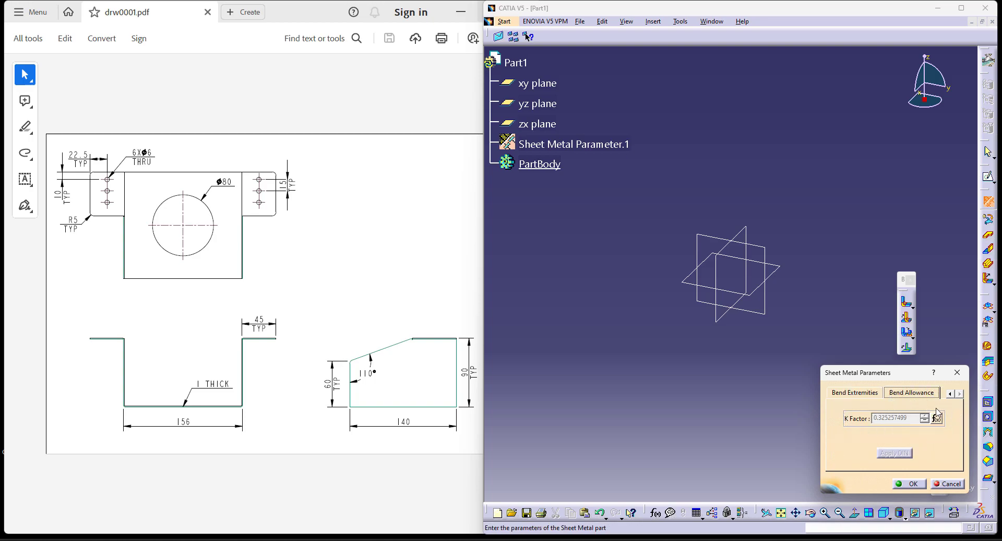
click(836, 395)
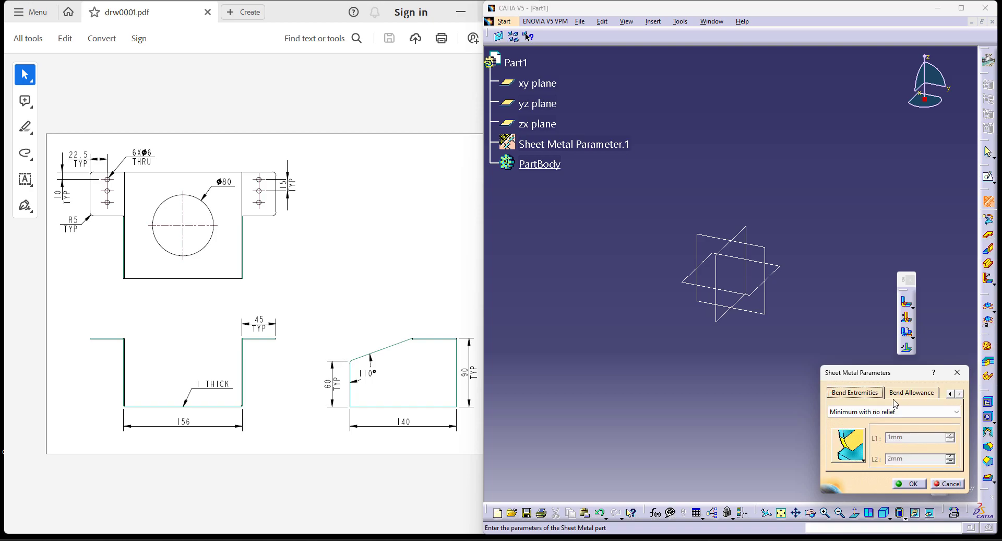
click(950, 393)
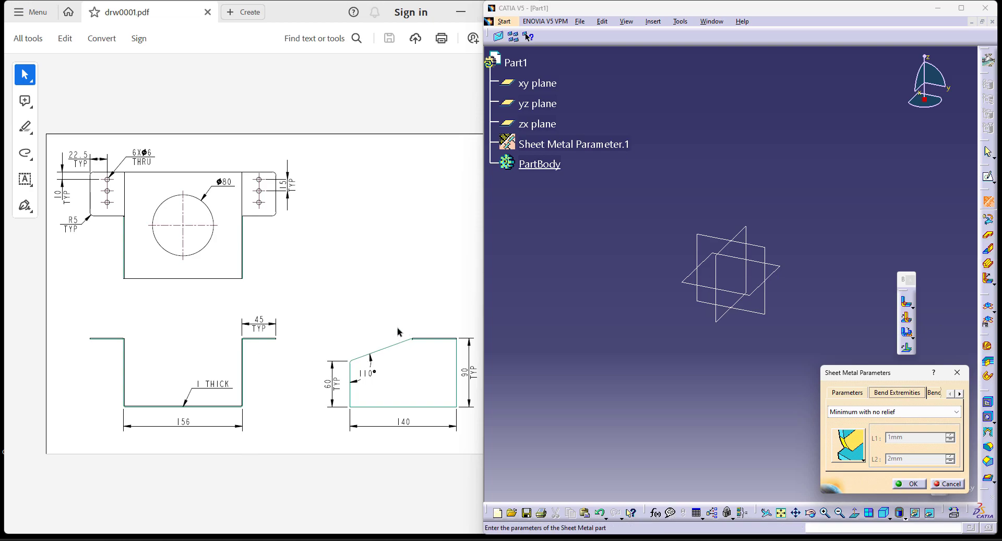
drag(398, 328, 446, 360)
ctrl+scroll(415, 371, up, 2)
ctrl+scroll(416, 375, up, 4)
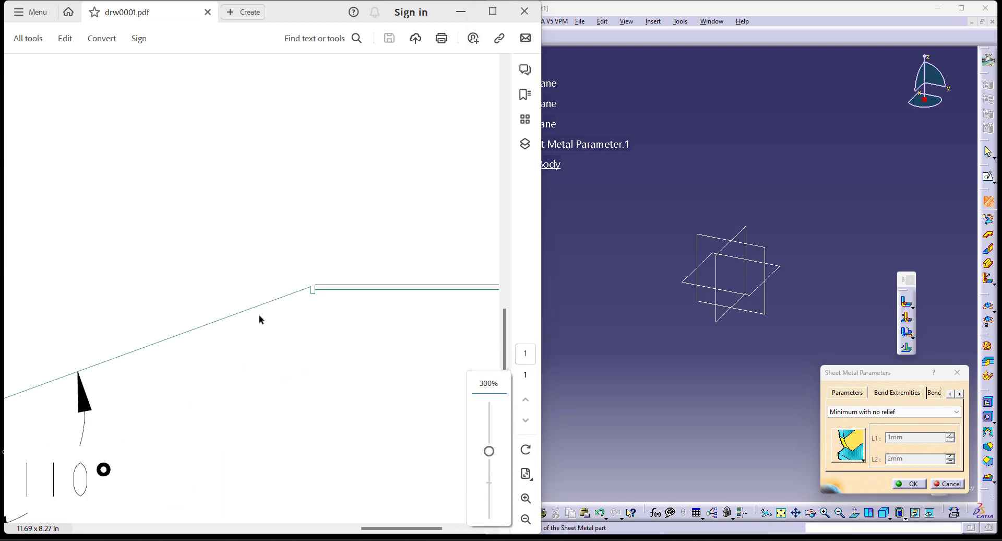
ctrl+scroll(259, 315, up, 2)
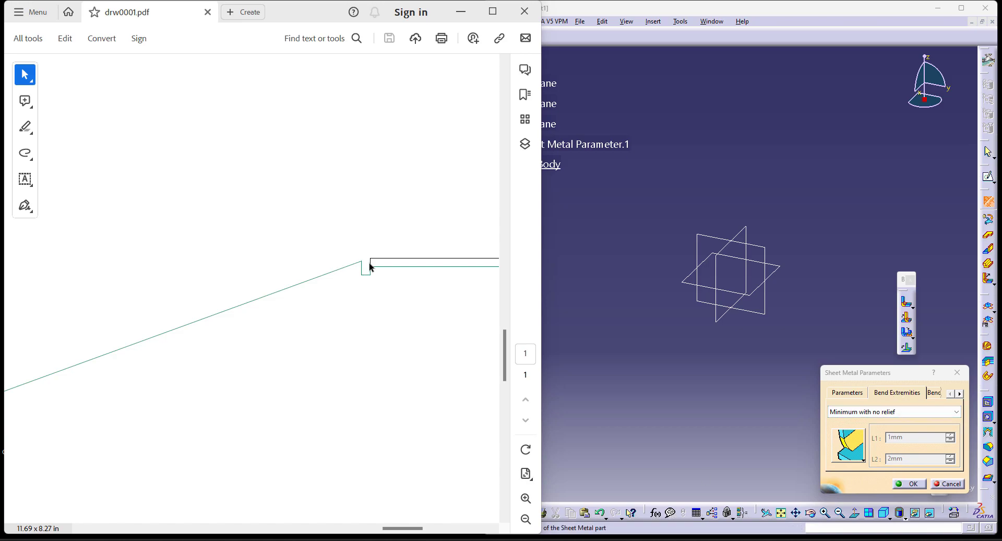
ctrl+scroll(369, 266, down, 4)
ctrl+scroll(369, 266, down, 3)
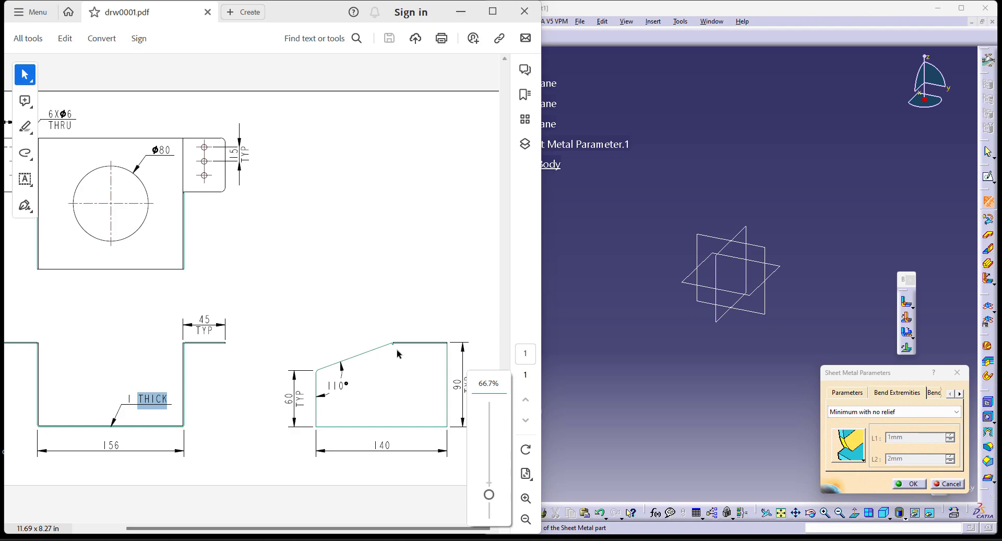
ctrl+scroll(355, 347, down, 2)
ctrl+scroll(355, 347, up, 3)
ctrl+scroll(459, 353, up, 3)
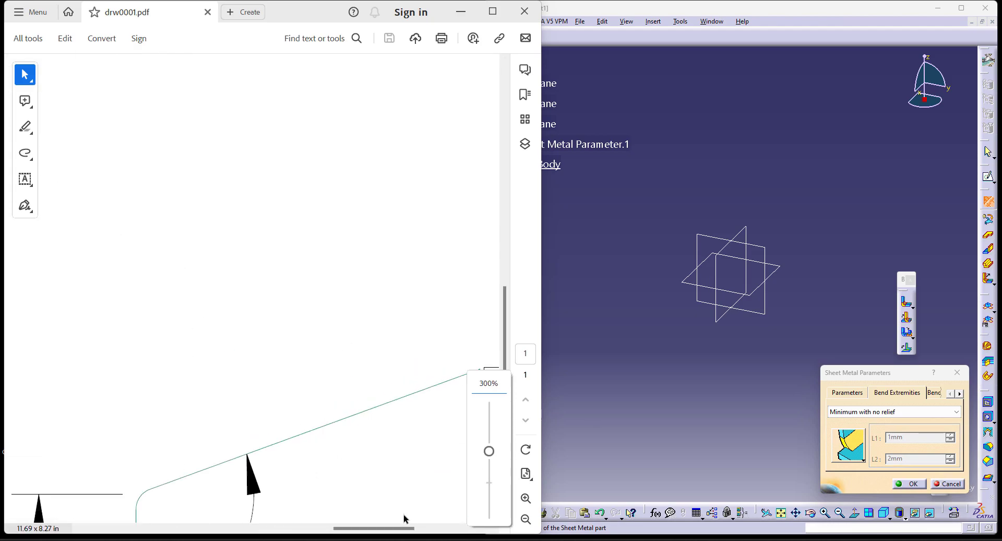
drag(400, 530, 442, 530)
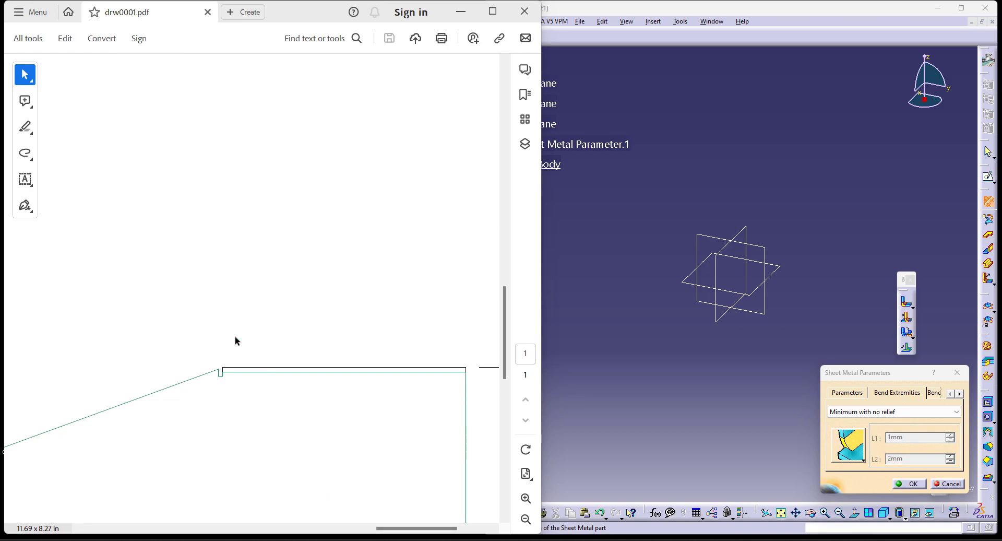
Set the bend extremities to Square relief with L1 2 mm and L2 3 mm, and apply the sheet metal parameters.
click(907, 413)
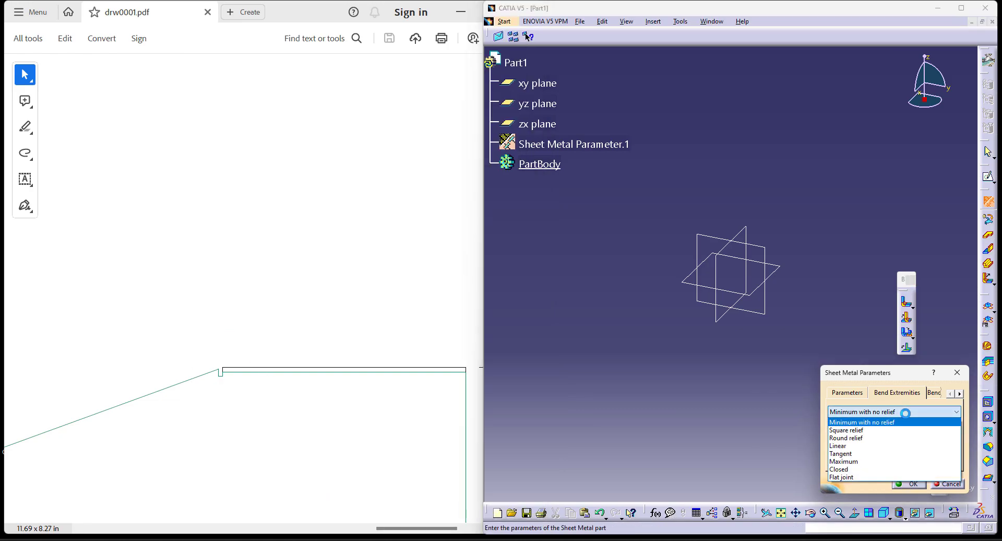
click(901, 430)
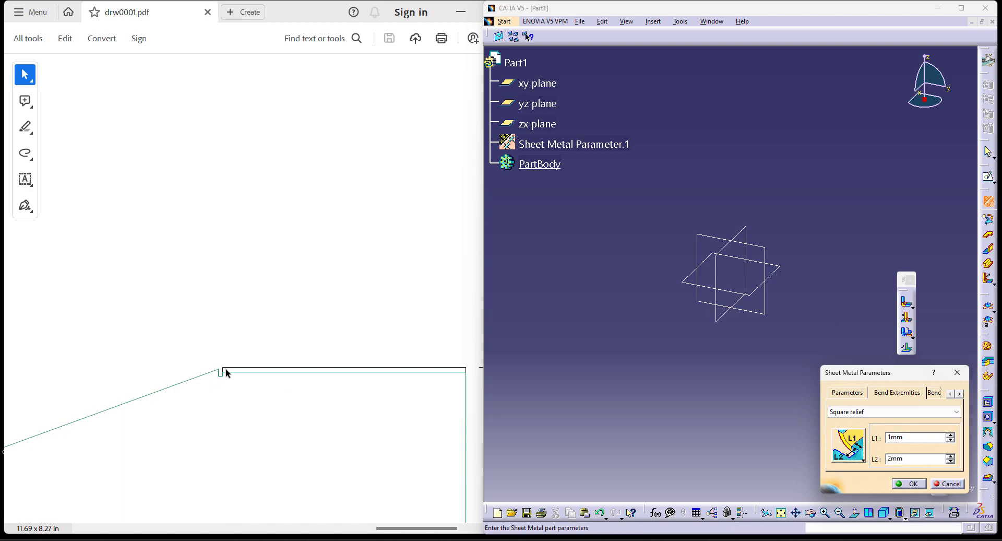
double_click(903, 437)
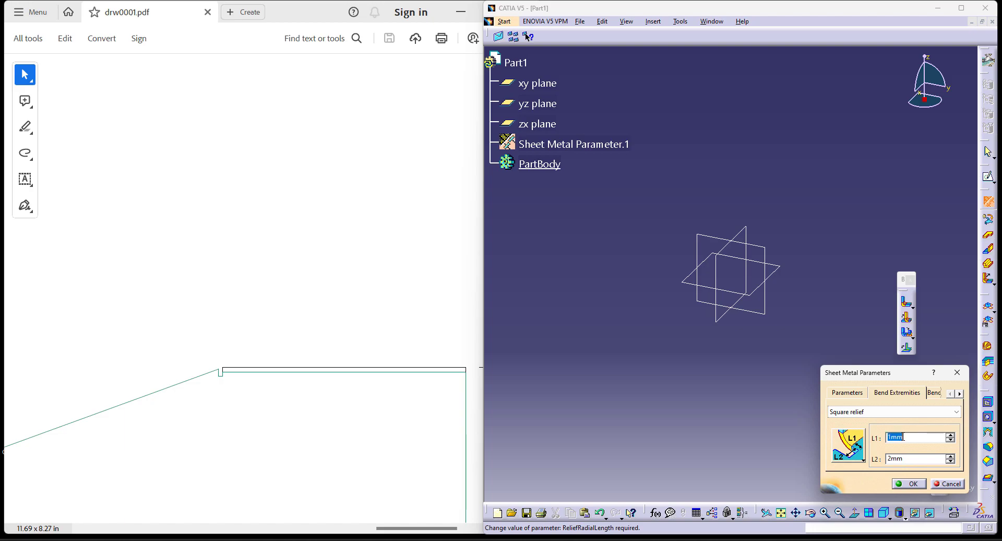
text(2)
double_click(911, 456)
text(3)
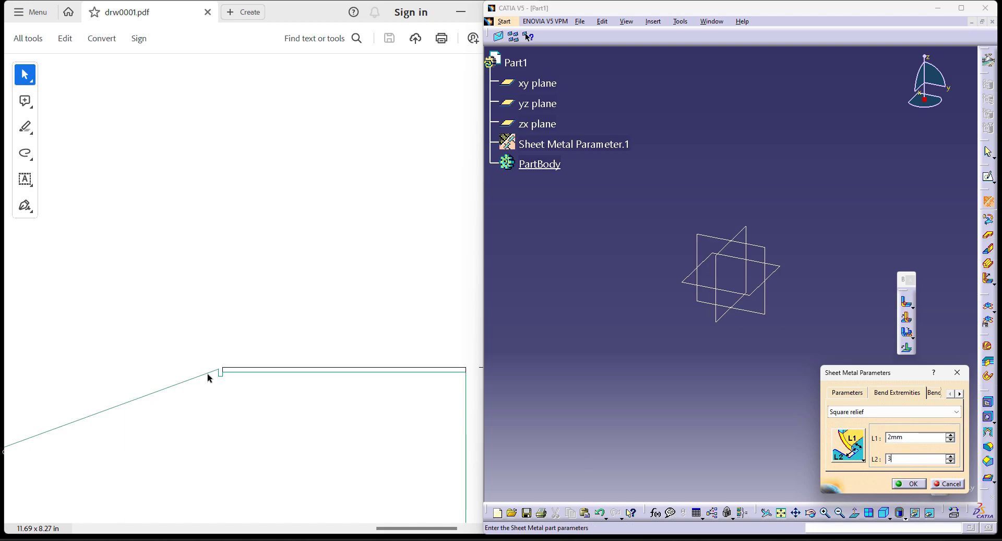
click(903, 482)
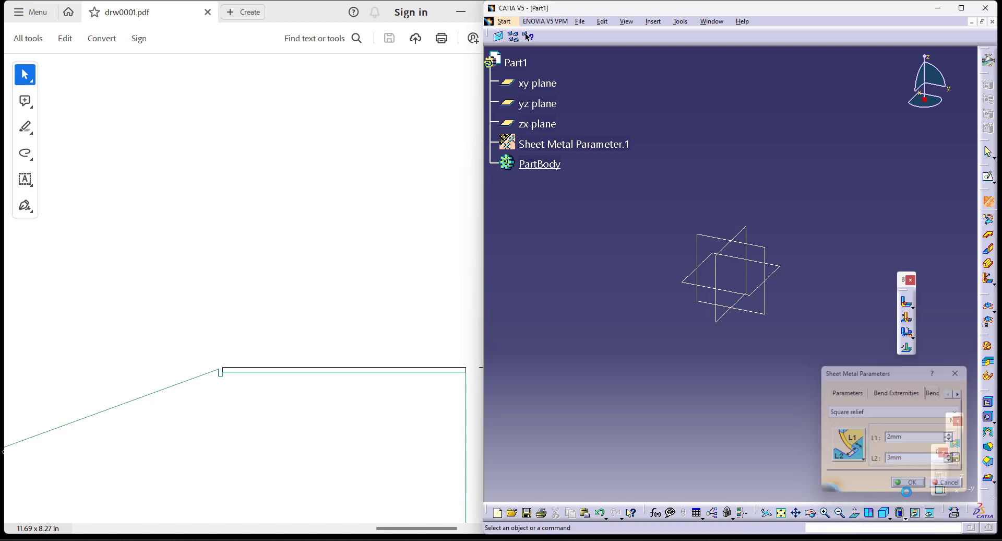
Start a wall with a new profile sketch on the xy plane, and orient the sketch to the standard top view.
scroll(334, 261, down, 4)
click(337, 247)
ctrl+scroll(324, 232, down, 7)
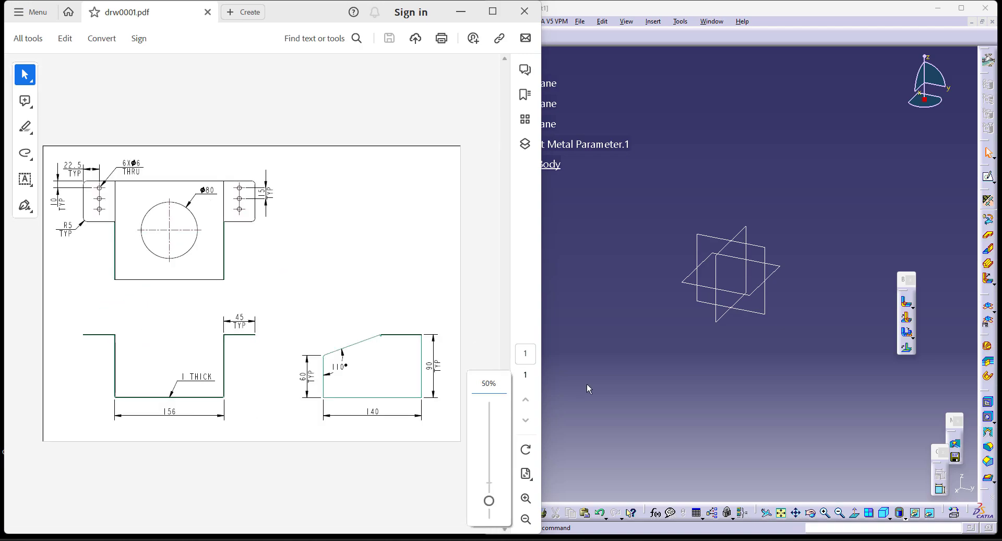
click(620, 383)
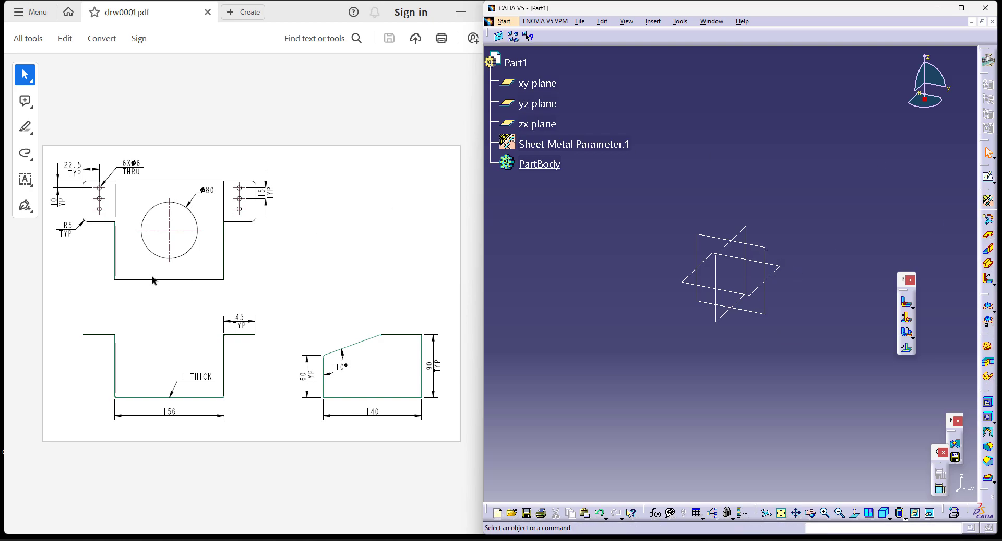
click(987, 238)
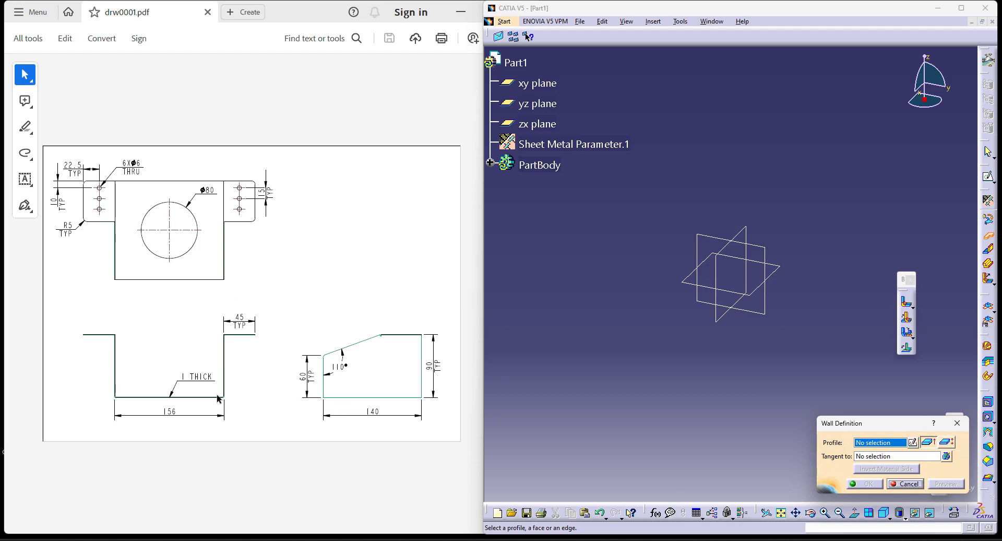
click(912, 443)
click(776, 271)
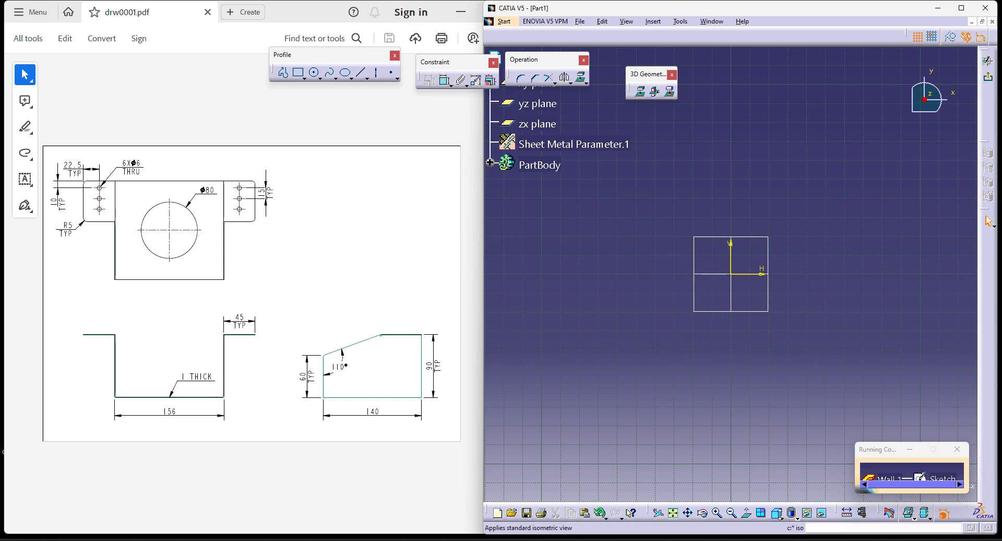
click(779, 518)
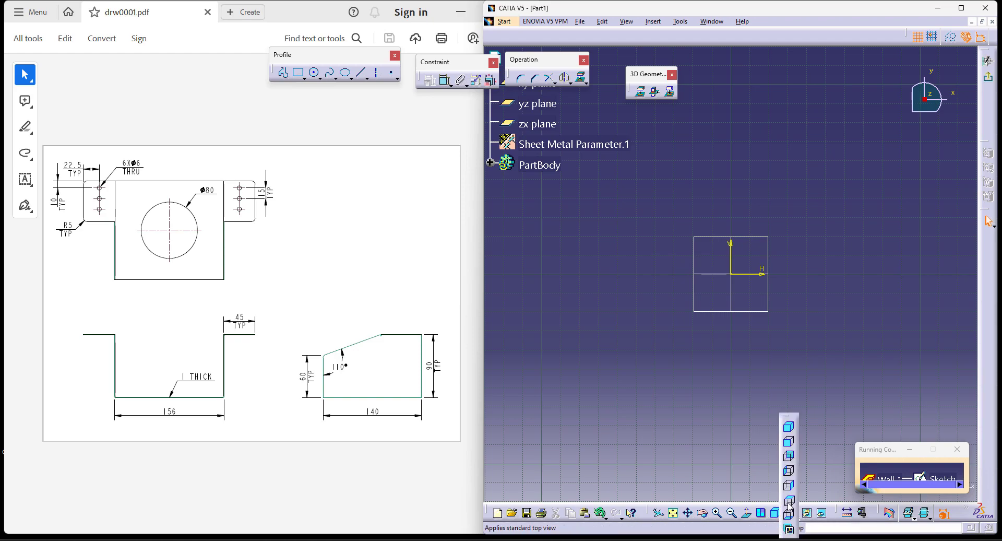
click(788, 514)
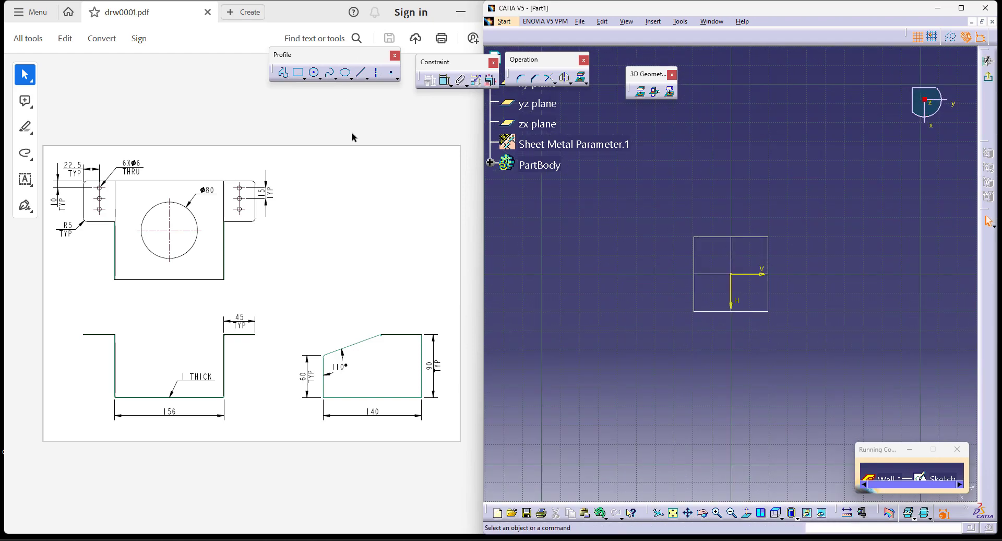
Sketch a centered rectangle about 78 mm wide around the origin.
click(305, 78)
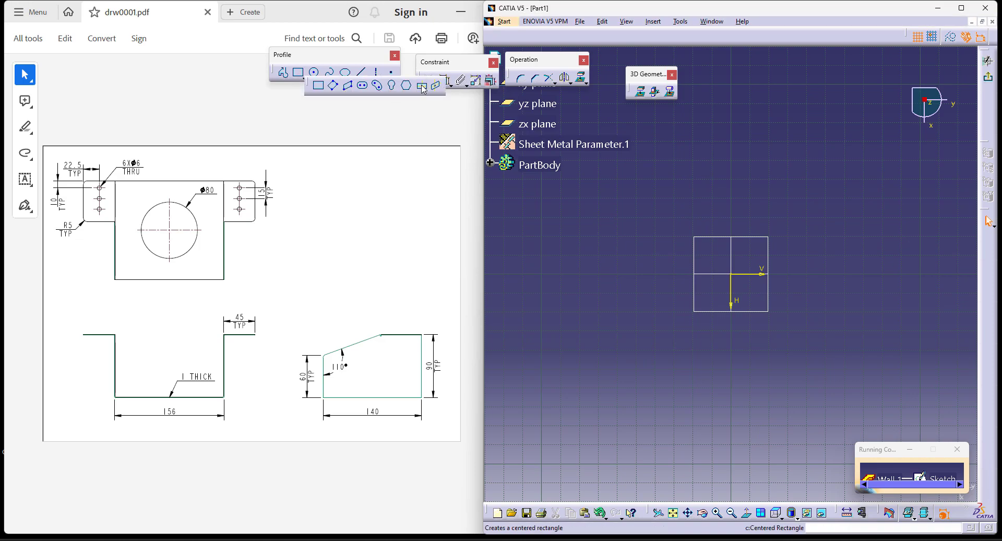
click(730, 273)
click(805, 353)
Constrain the rectangle's horizontal width to 156 mm.
click(445, 79)
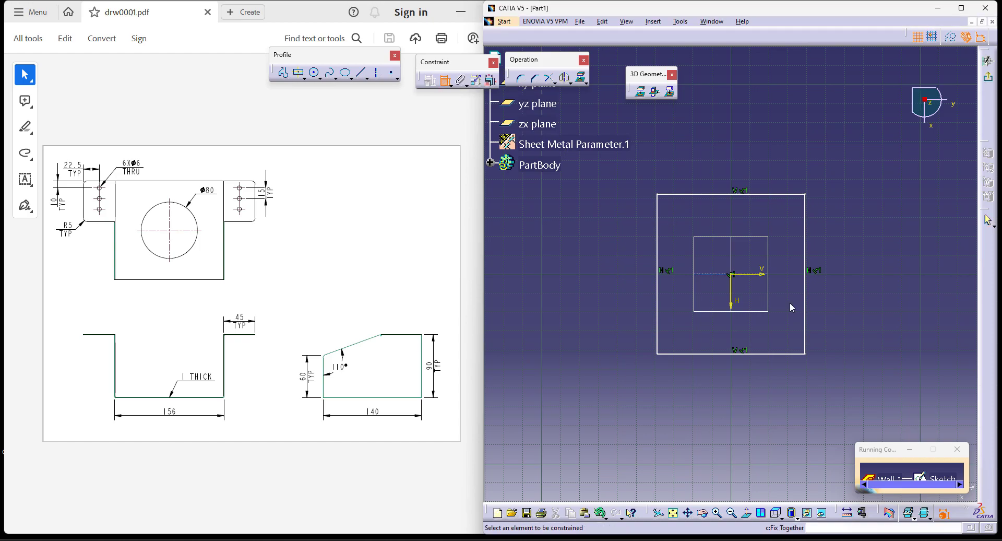
click(754, 354)
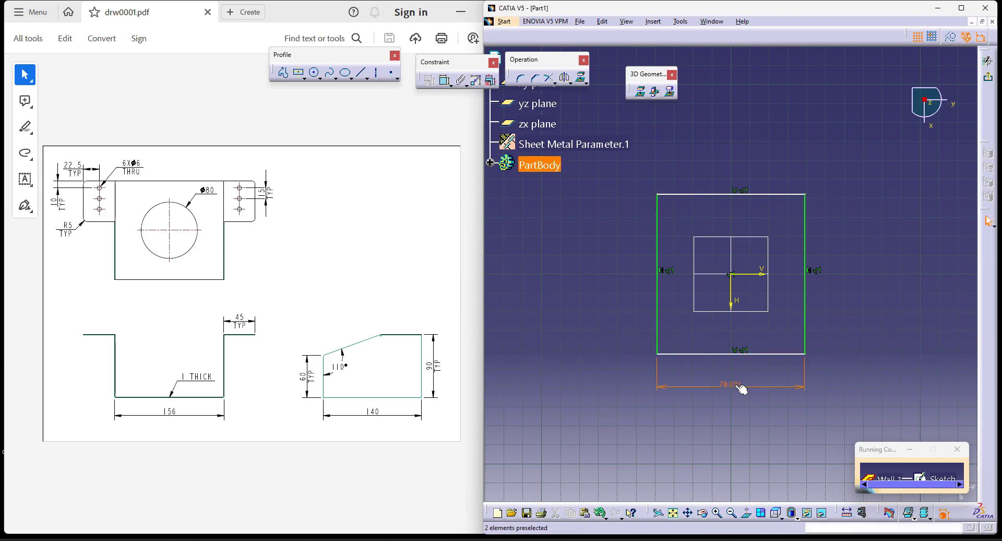
double_click(735, 385)
text(156)
click(897, 384)
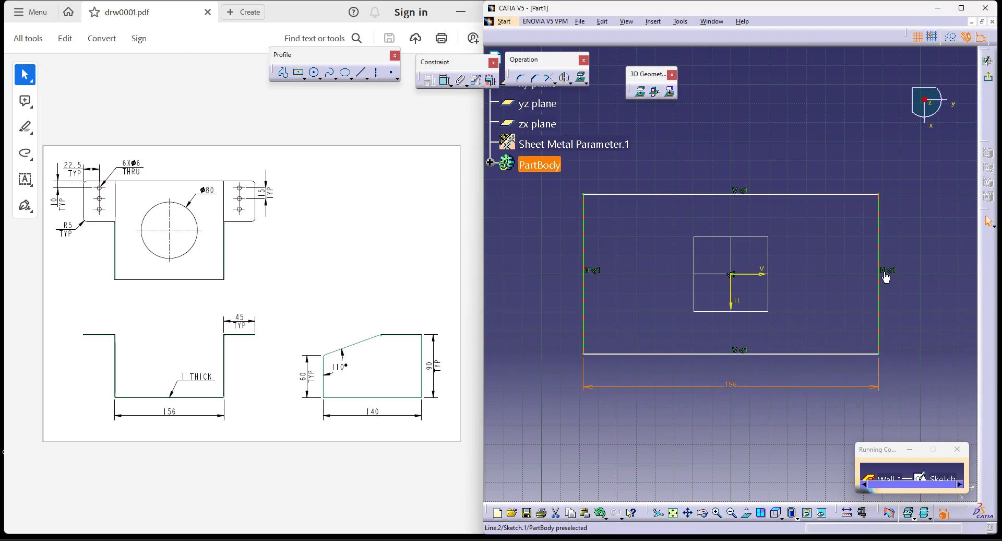
Constrain the rectangle's vertical side to 140 mm, and create the base wall from the finished sketch.
click(877, 288)
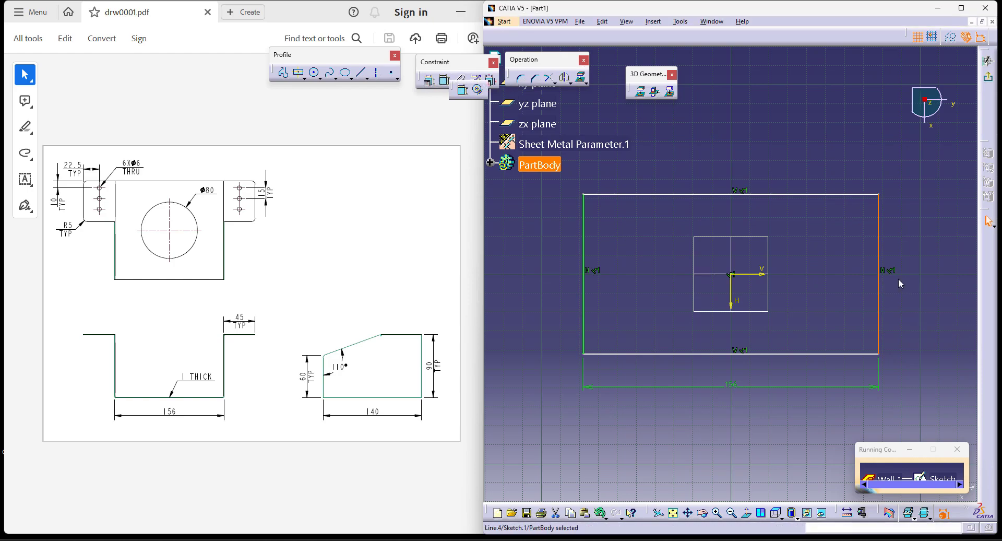
click(429, 80)
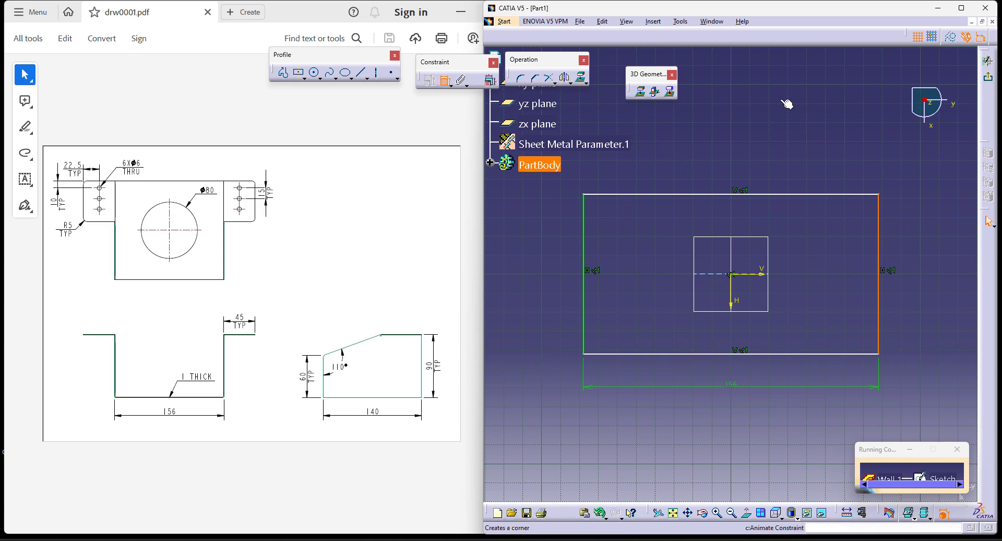
double_click(911, 275)
text(140mm)
key(Return)
click(988, 77)
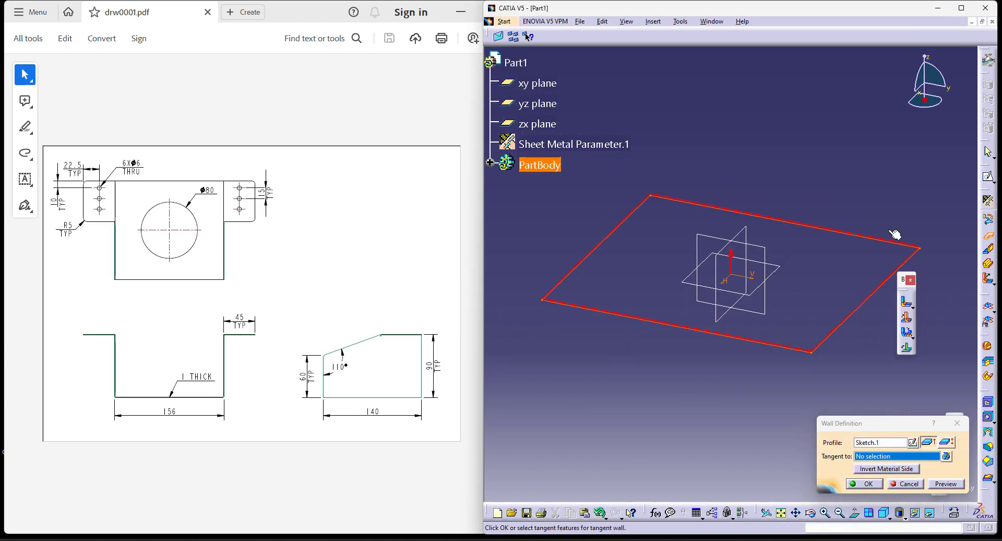
click(864, 483)
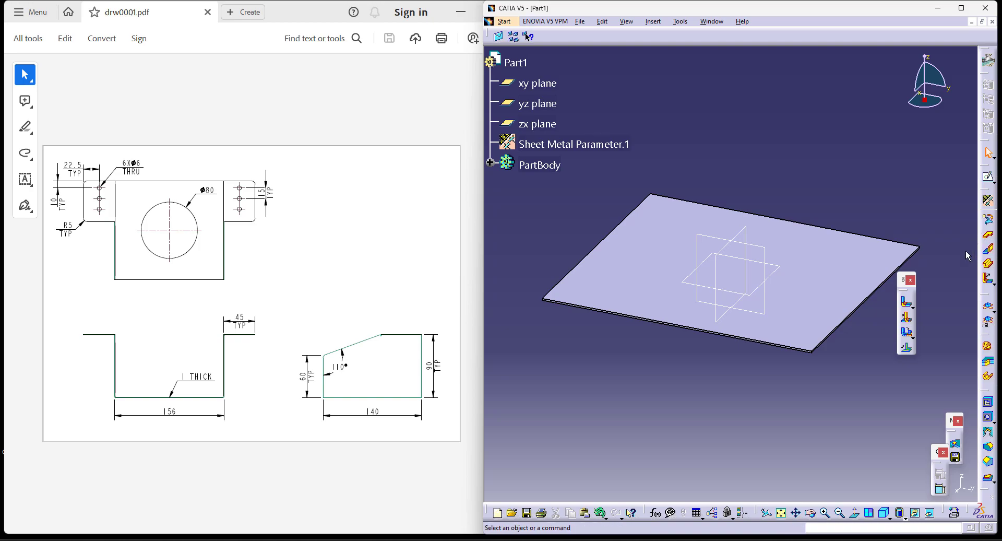
Start a 140 mm high Wall On Edge on one 140 mm edge of the base wall, and show it in the standard side view.
drag(903, 285, 951, 338)
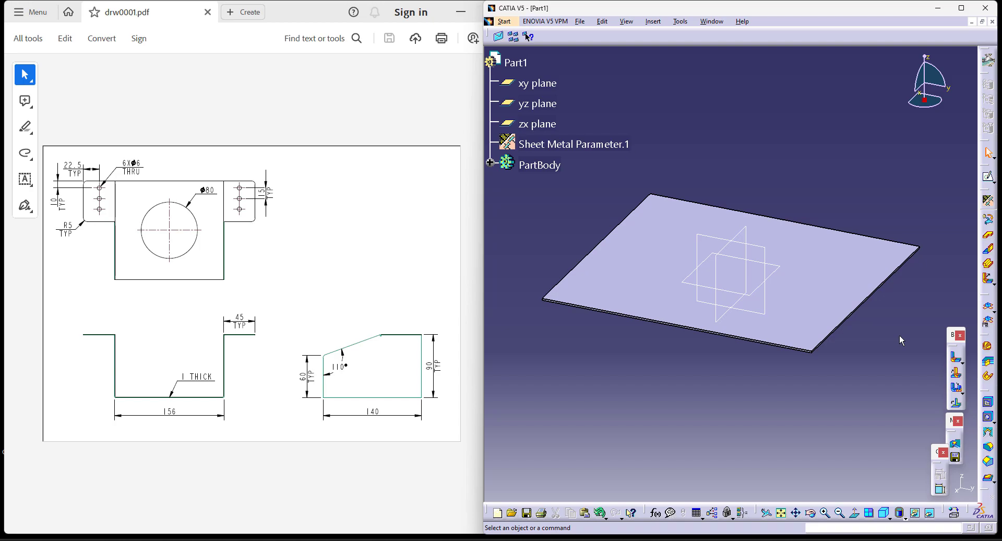
click(988, 251)
text(140)
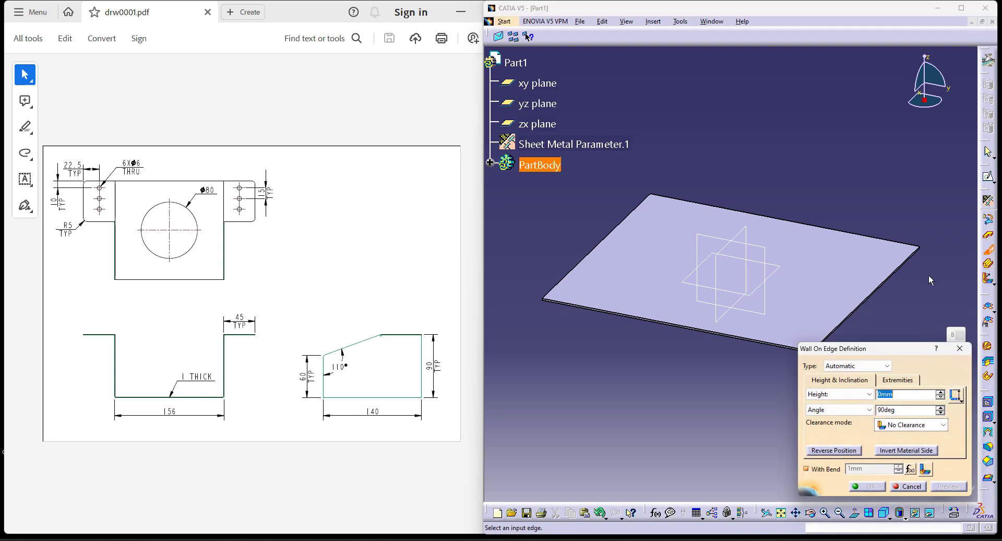
click(884, 277)
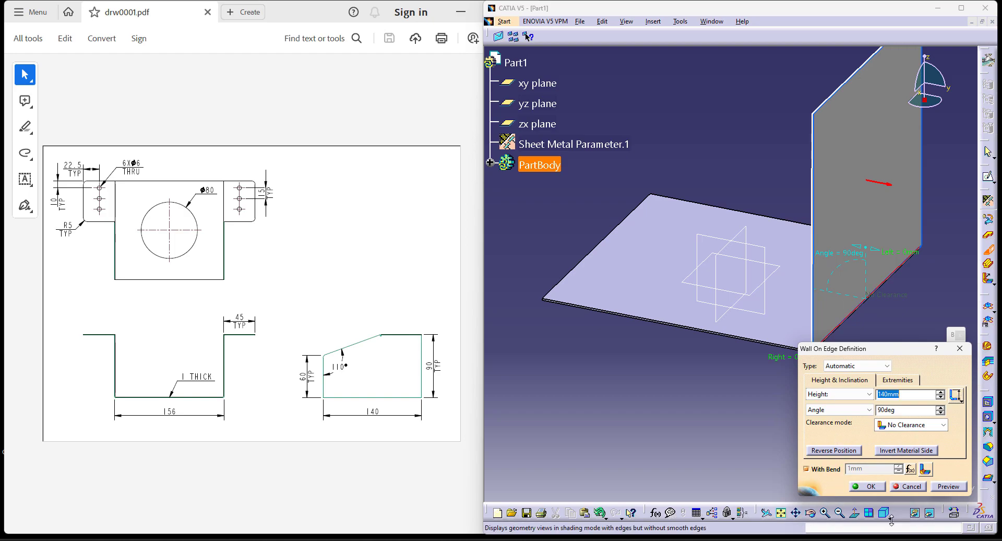
click(898, 517)
click(897, 486)
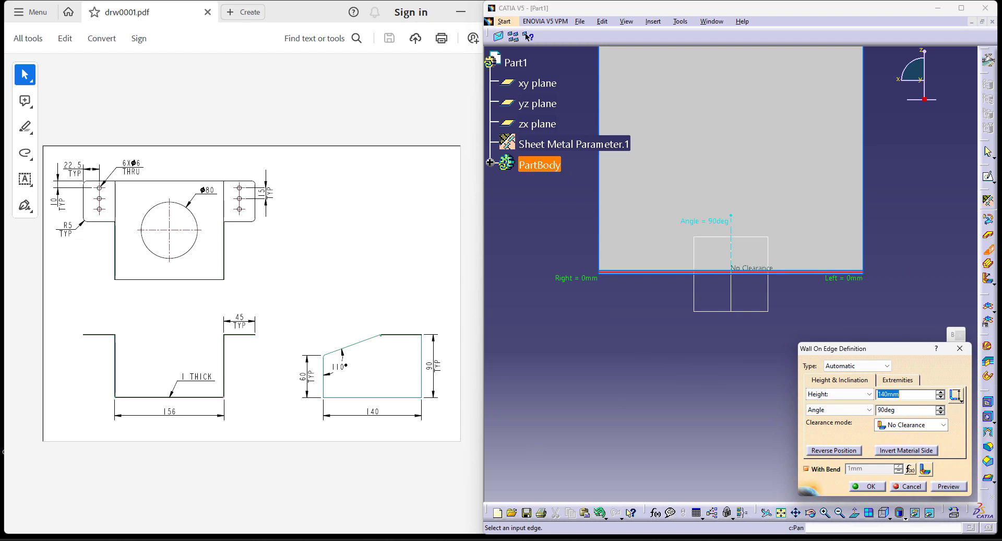
click(800, 516)
drag(667, 354, 688, 450)
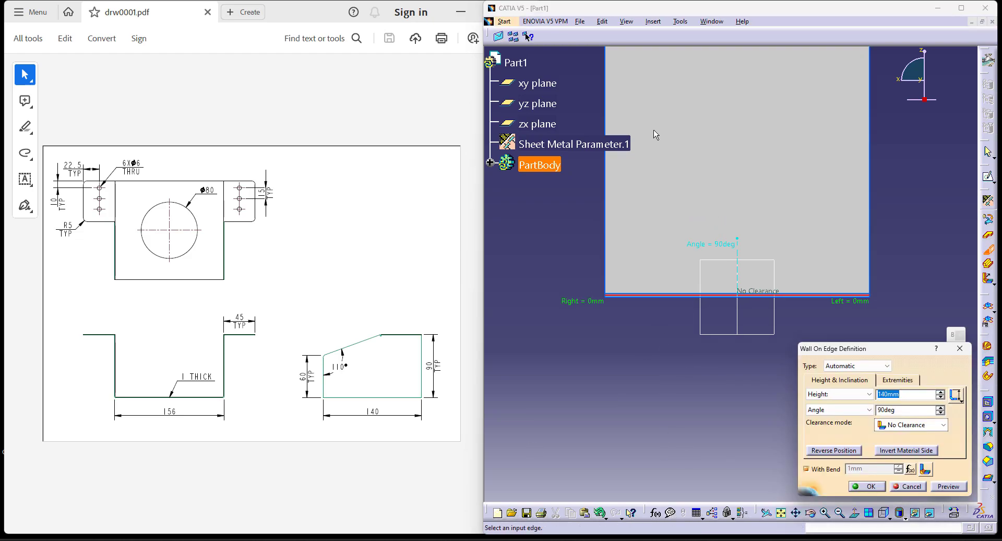
click(795, 513)
drag(664, 353, 684, 430)
Change the edge wall's type to Sketch Based and start its profile sketch on the base wall's thin side face.
click(870, 366)
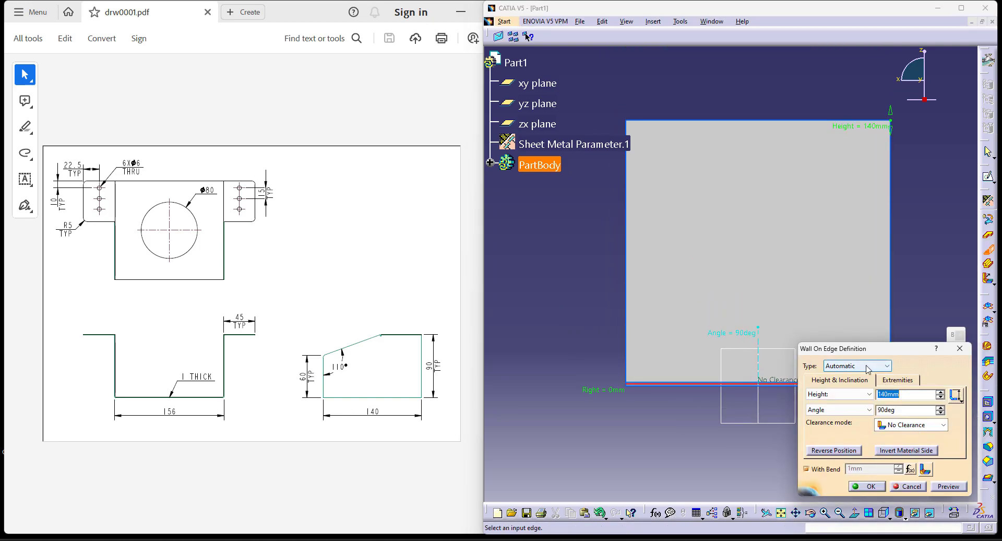
click(861, 384)
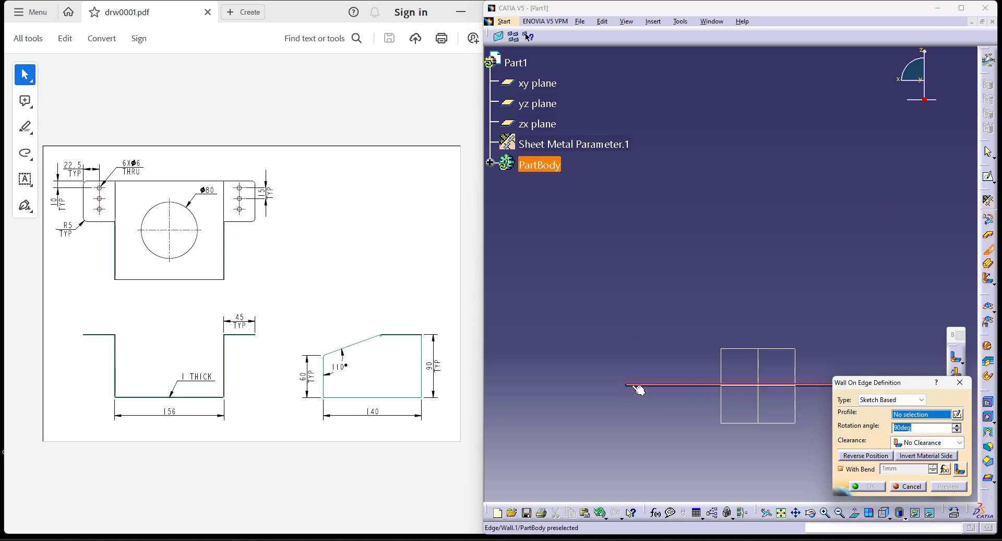
click(958, 415)
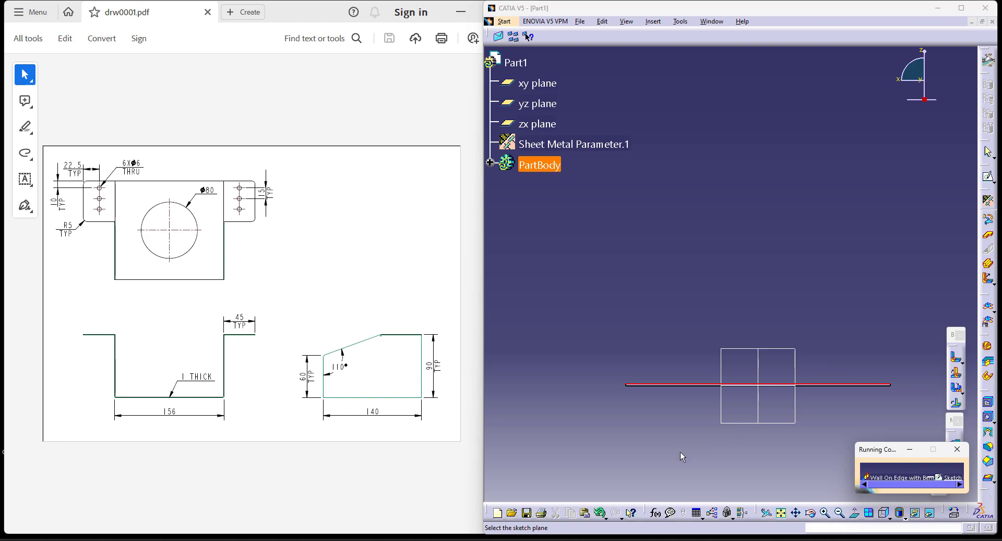
click(780, 513)
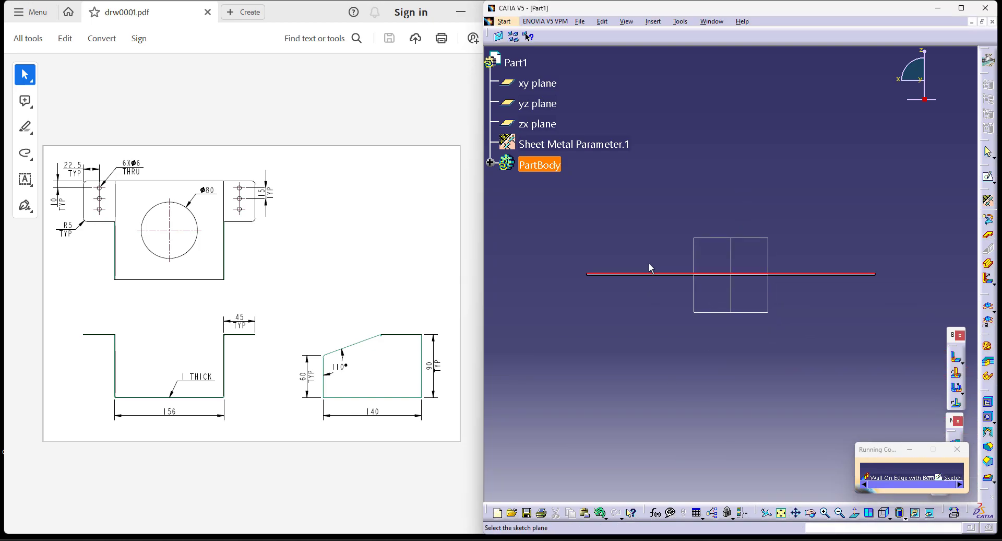
click(658, 276)
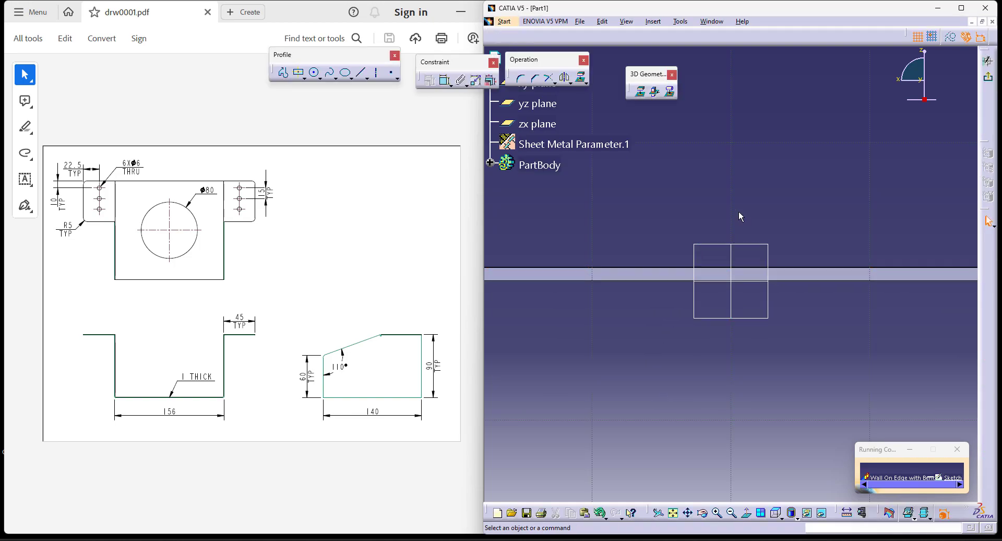
Sketch a closed five-sided profile about 139 mm wide and 84 mm high along the base wall edge, sloping up from the shorter vertical side.
middle_drag(672, 368, 679, 379)
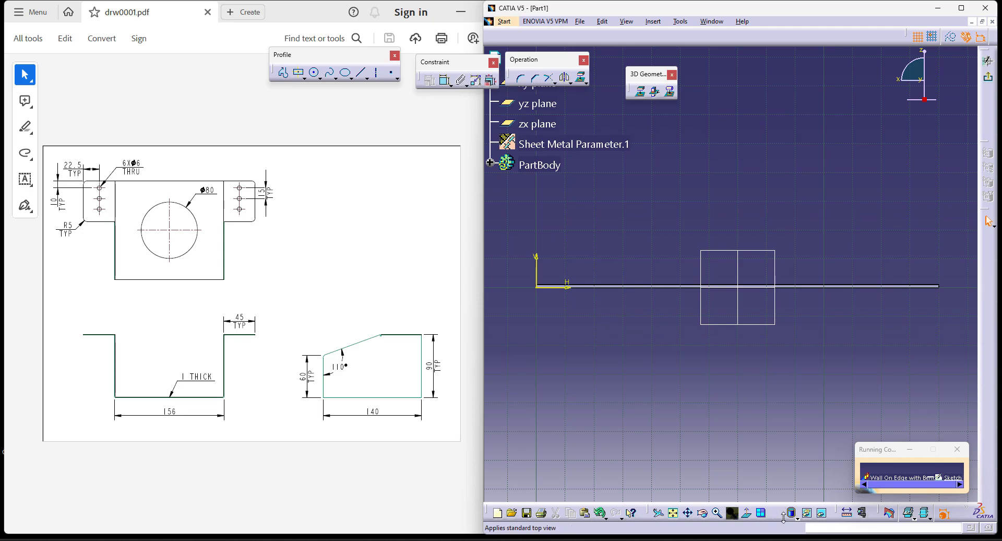
click(781, 518)
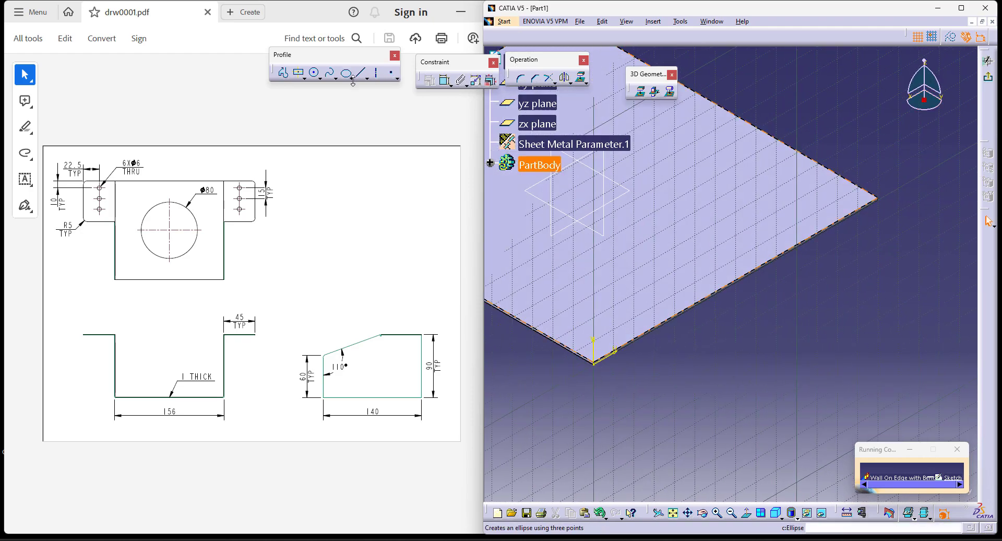
click(284, 72)
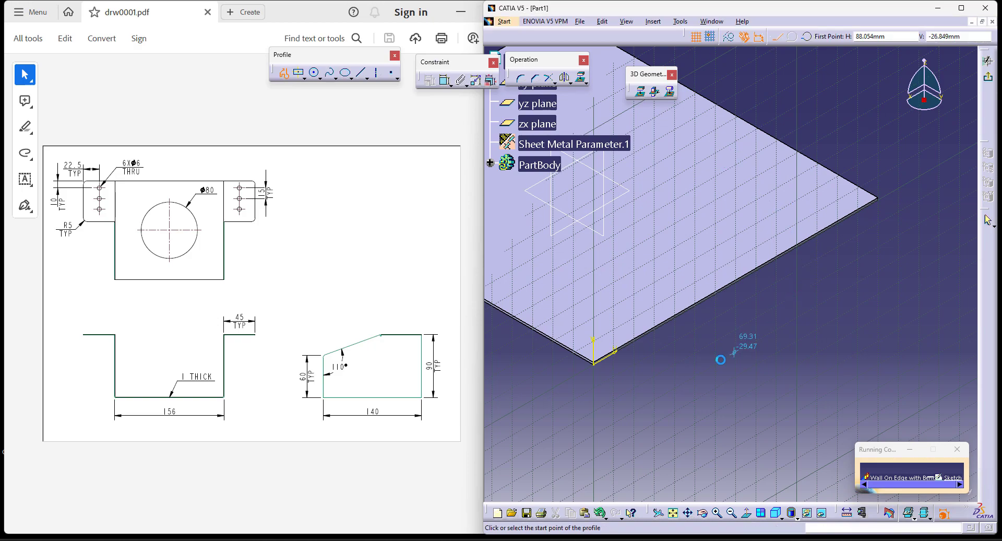
click(594, 363)
click(595, 254)
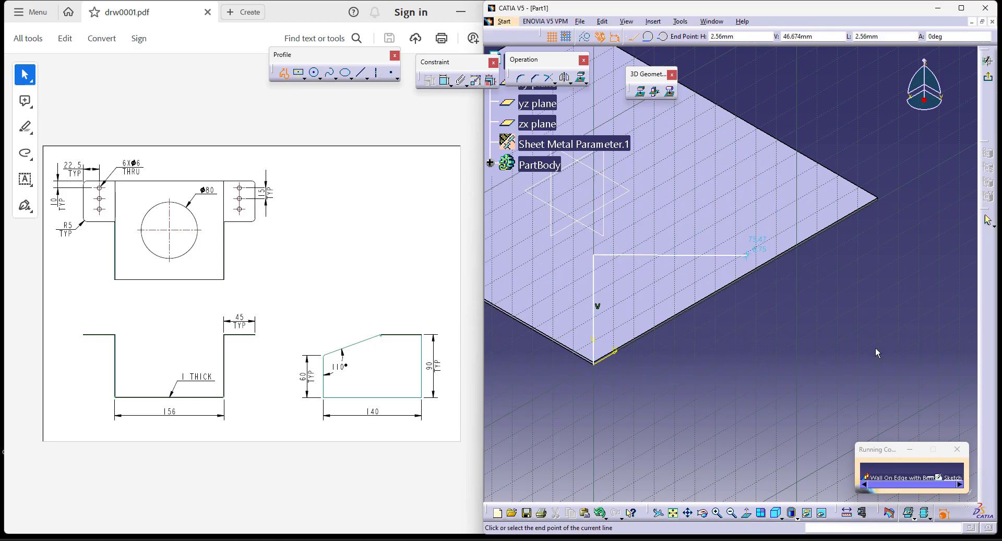
click(746, 514)
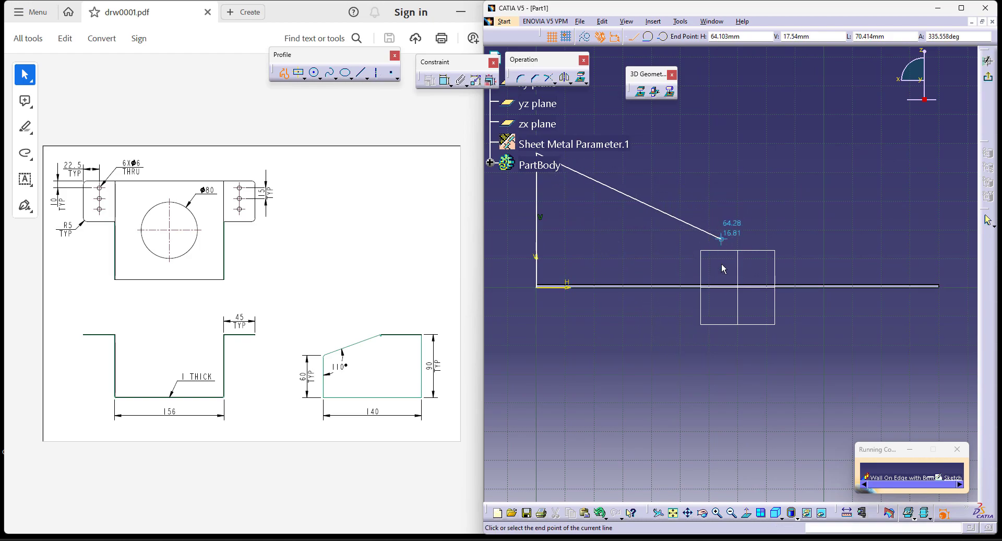
click(733, 513)
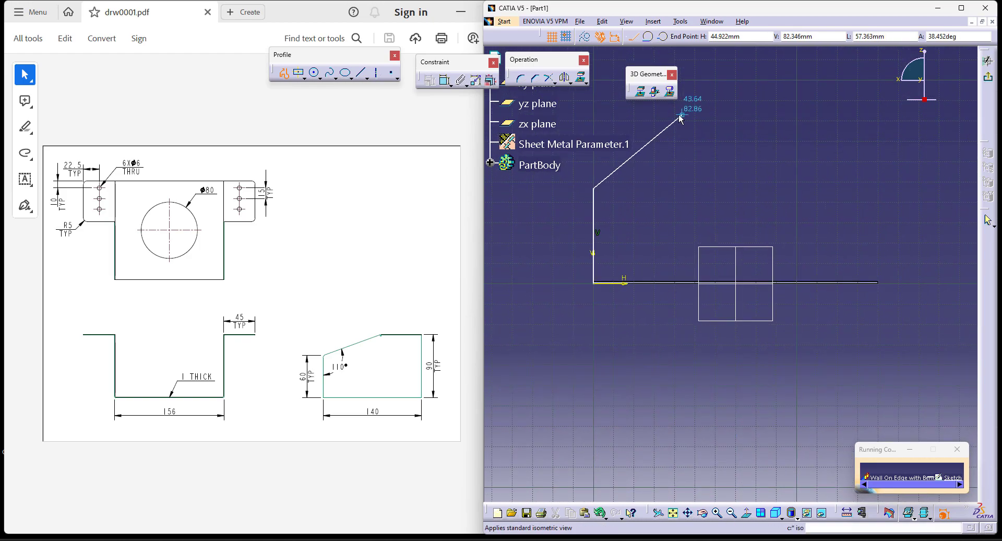
click(729, 113)
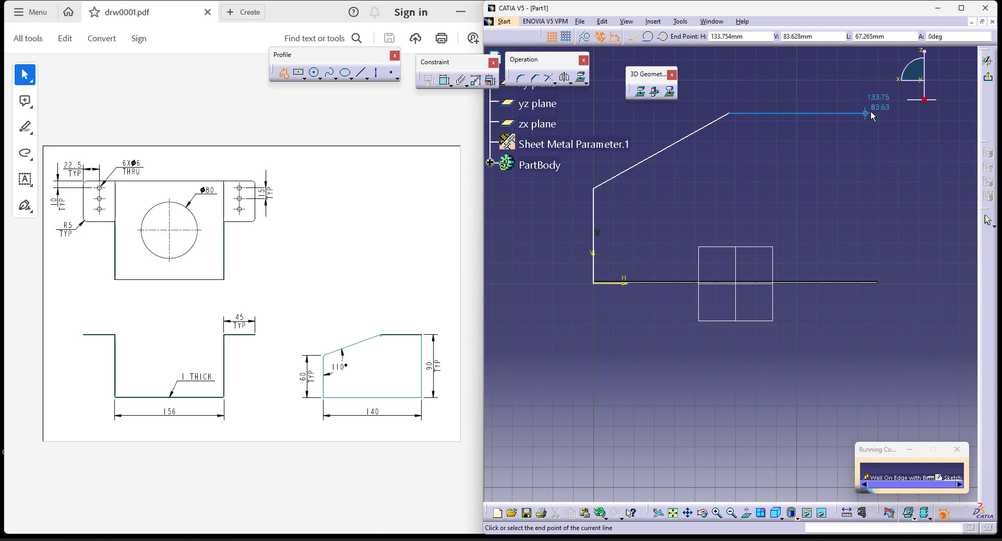
click(877, 113)
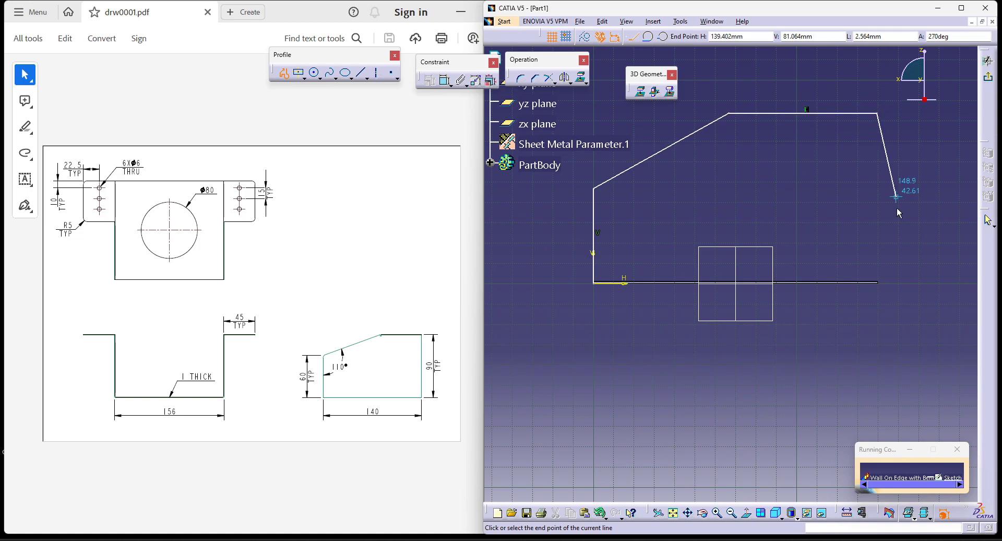
click(878, 282)
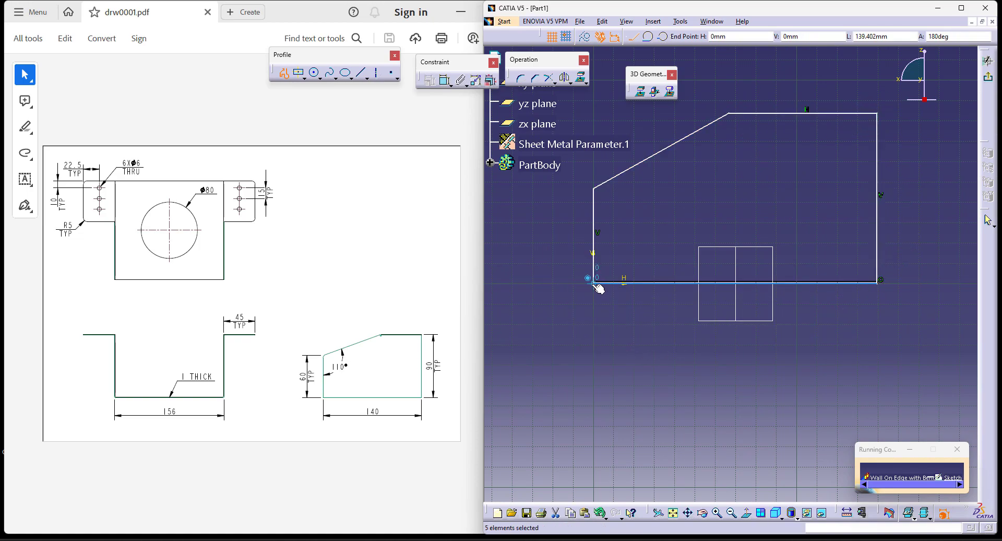
click(593, 281)
click(932, 349)
Constrain the profile's taller vertical side to coincide with the end of the base wall.
ctrl+middle_drag(928, 352, 930, 248)
click(688, 513)
drag(898, 338, 396, 356)
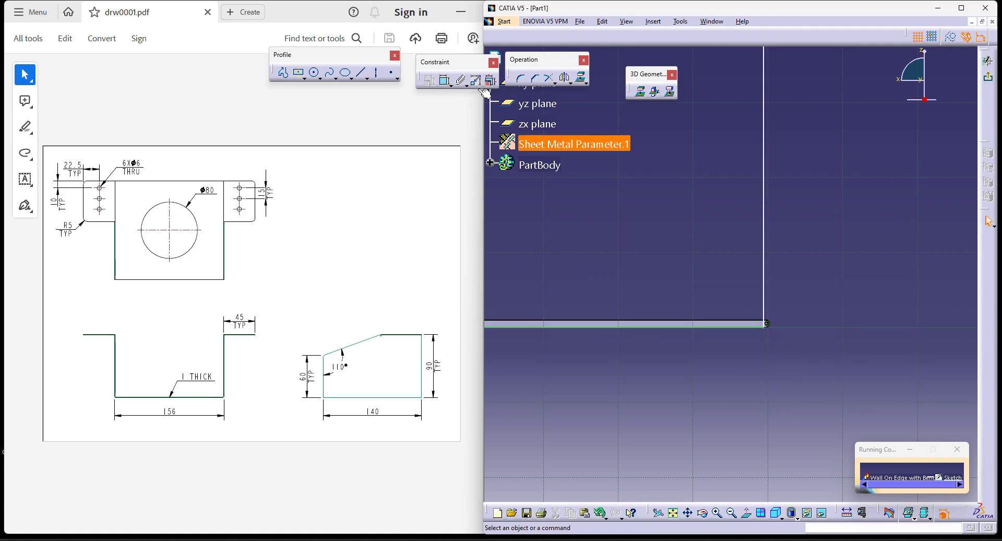
click(537, 124)
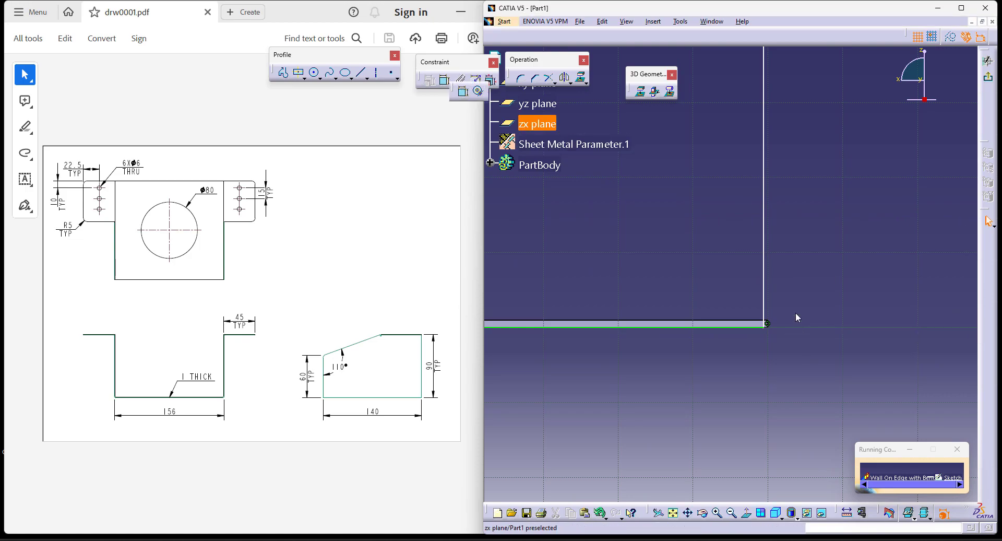
click(766, 287)
click(772, 324)
right_click(839, 245)
click(871, 302)
mouse_move(855, 272)
middle_down()
mouse_move(854, 282)
mouse_move(718, 352)
middle_up()
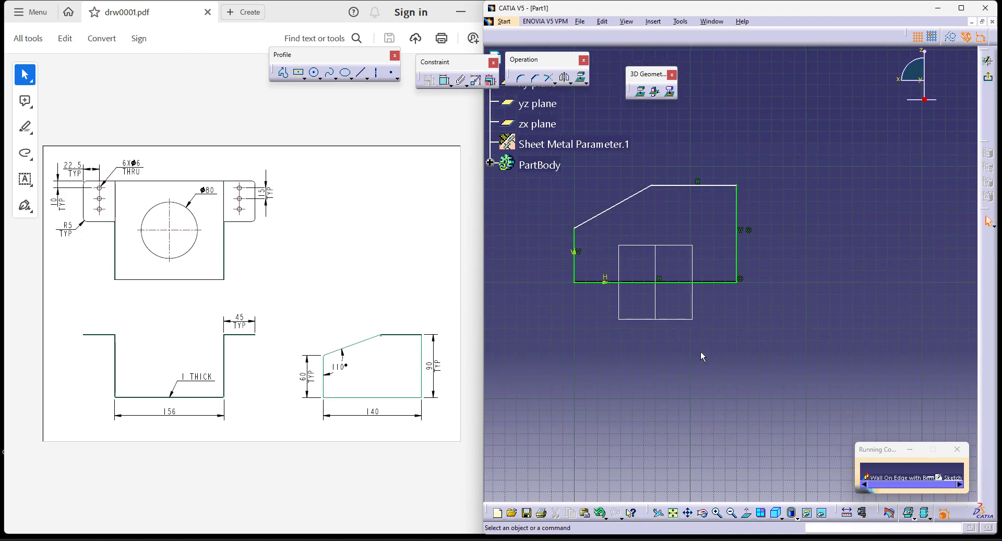
Constrain the angle between the shorter vertical side and the sloped line to 110 degrees.
click(466, 84)
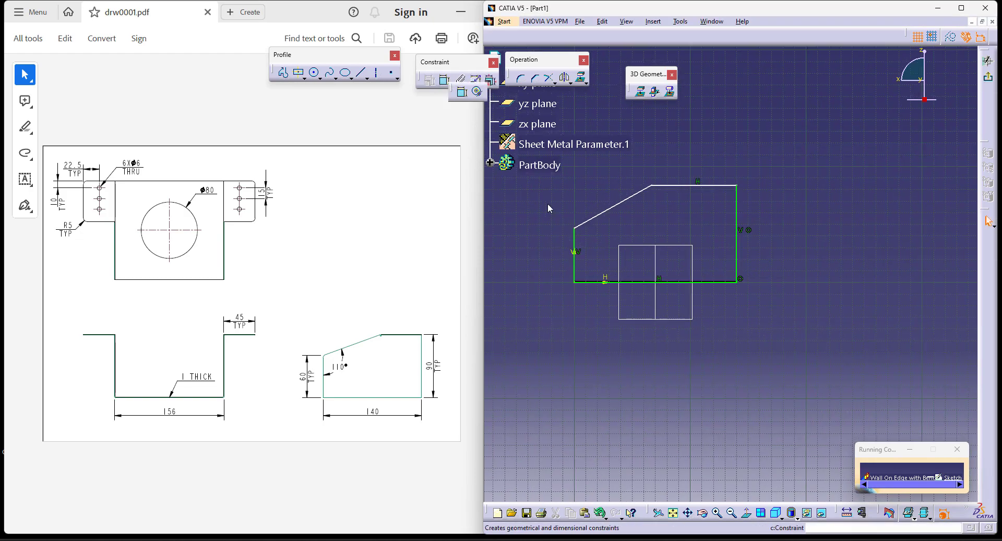
click(462, 91)
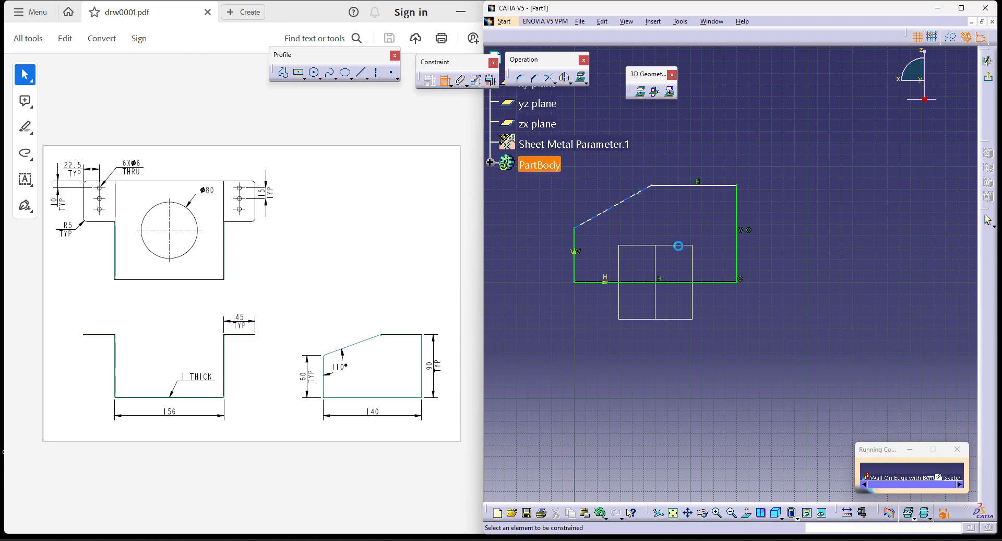
click(577, 238)
click(599, 215)
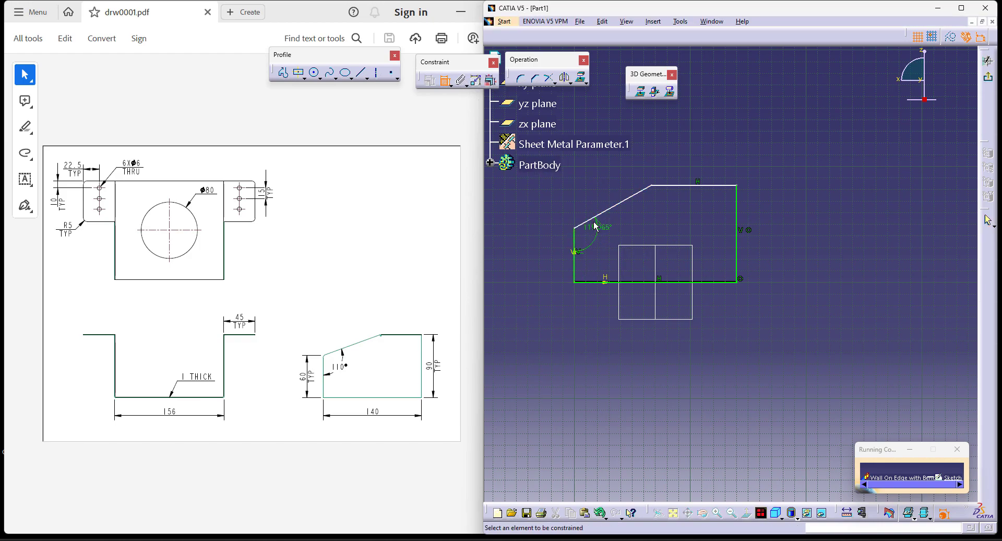
double_click(607, 233)
text(110deg)
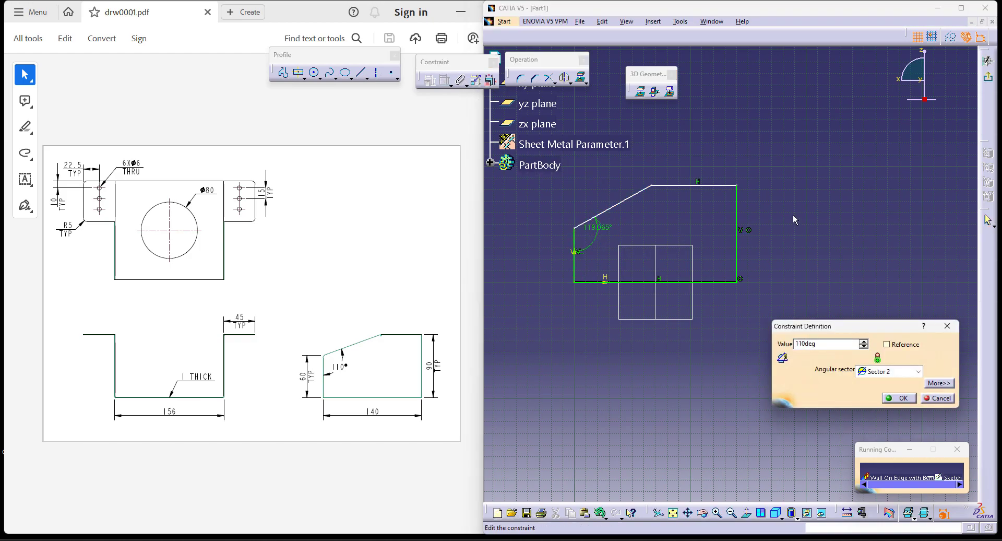
key(Return)
Constrain the length of the profile's shorter vertical side to 60 mm.
click(574, 263)
click(553, 263)
double_click(555, 262)
text(60)
key(Return)
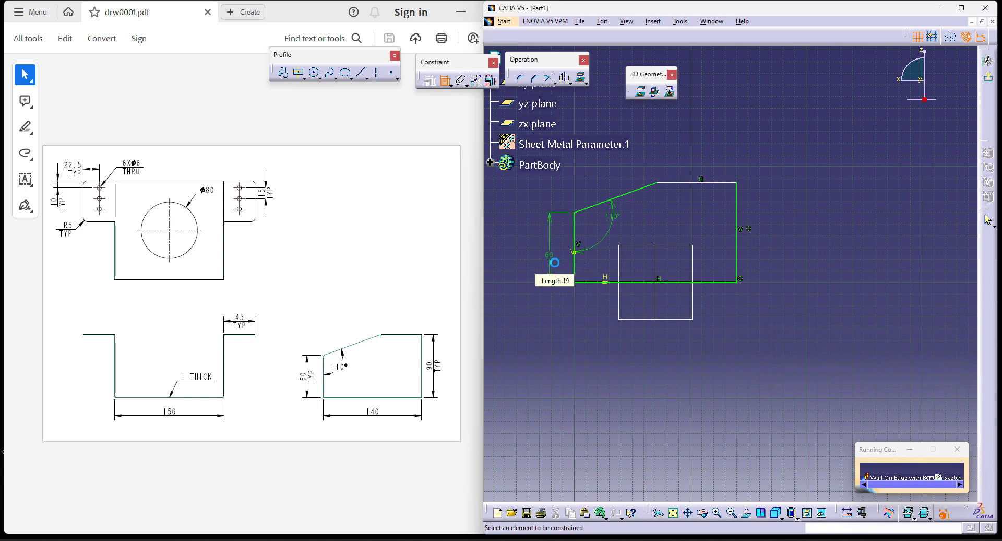
Constrain the length of the profile's taller vertical side to 90 mm.
click(736, 243)
click(785, 240)
double_click(764, 238)
text(90)
key(Return)
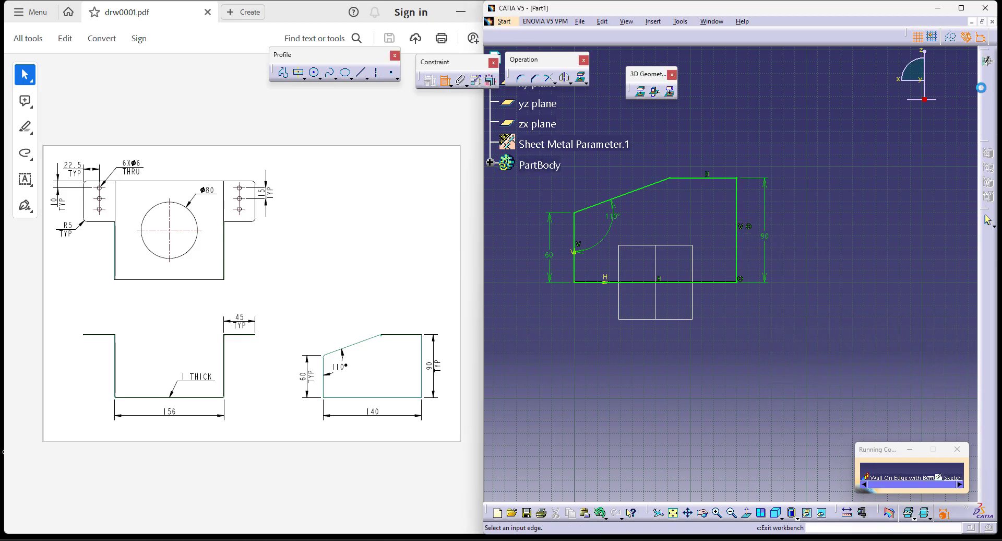
Finish the profile sketch and create the Sketch Based side wall from it with No Clearance.
click(988, 78)
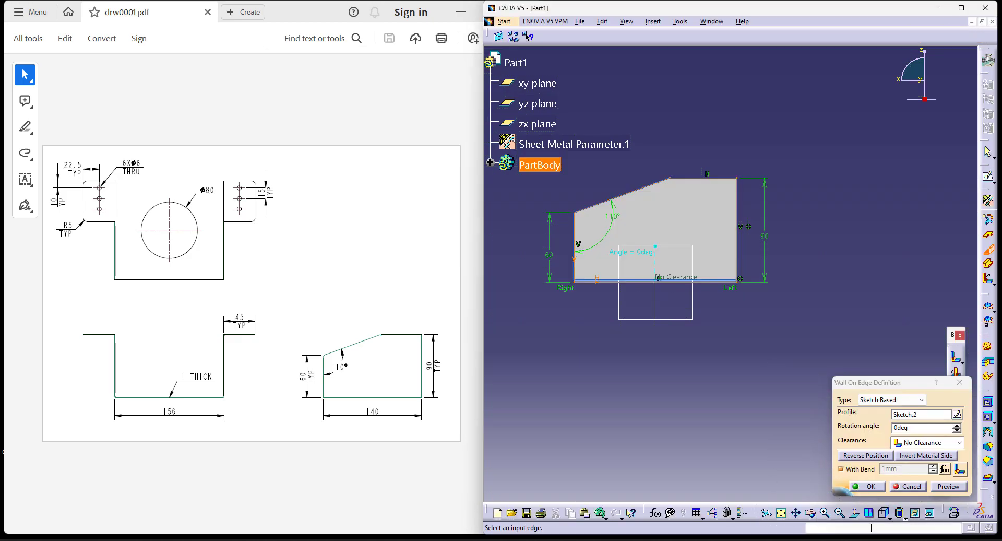
click(886, 514)
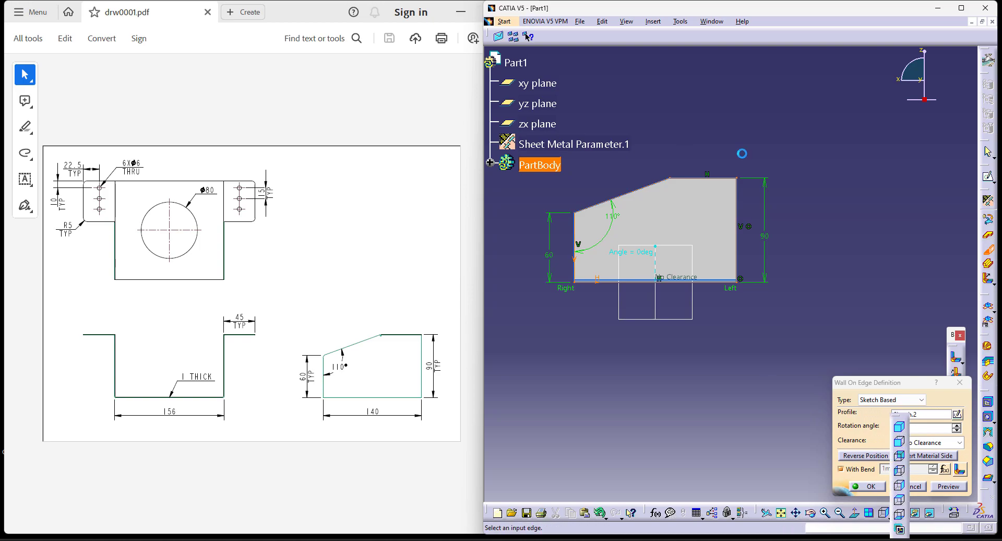
click(899, 426)
middle_drag(769, 348, 694, 287)
middle_drag(635, 302, 798, 387)
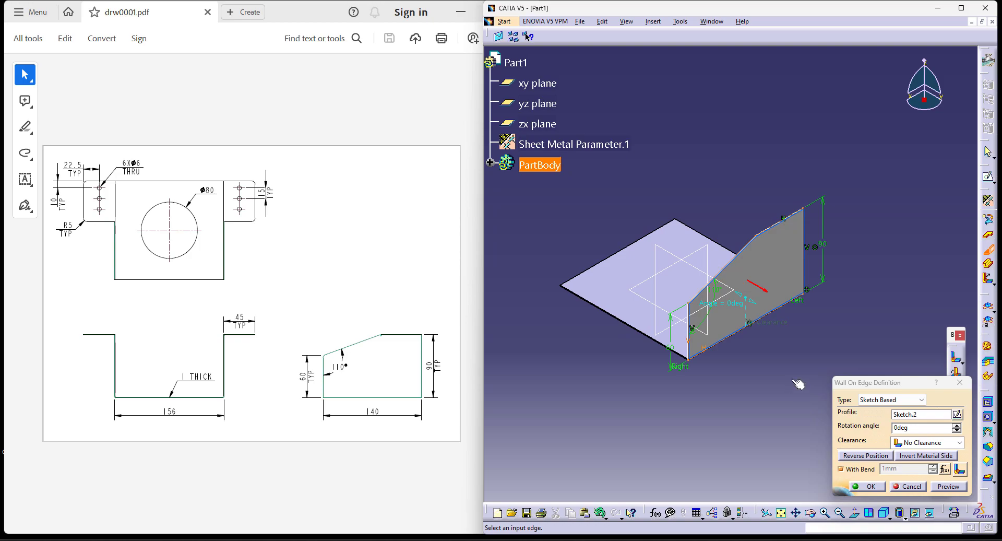
click(863, 484)
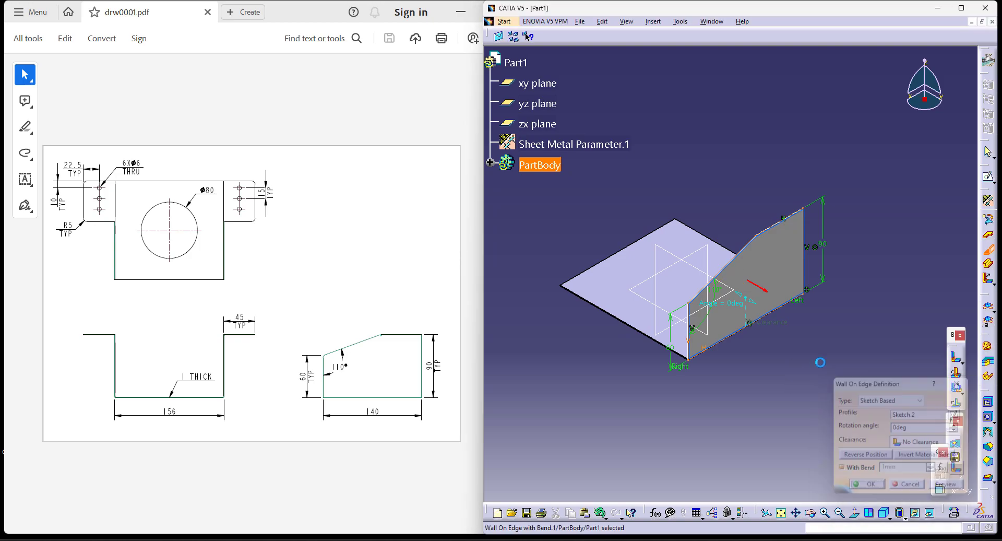
Start a Sketch Based wall on the opposite 140 mm edge of the base wall and open its profile sketch on the thin edge face.
ctrl+middle_drag(795, 399, 809, 332)
ctrl+middle_drag(868, 233, 872, 264)
middle_drag(770, 380, 805, 387)
middle_click(809, 389)
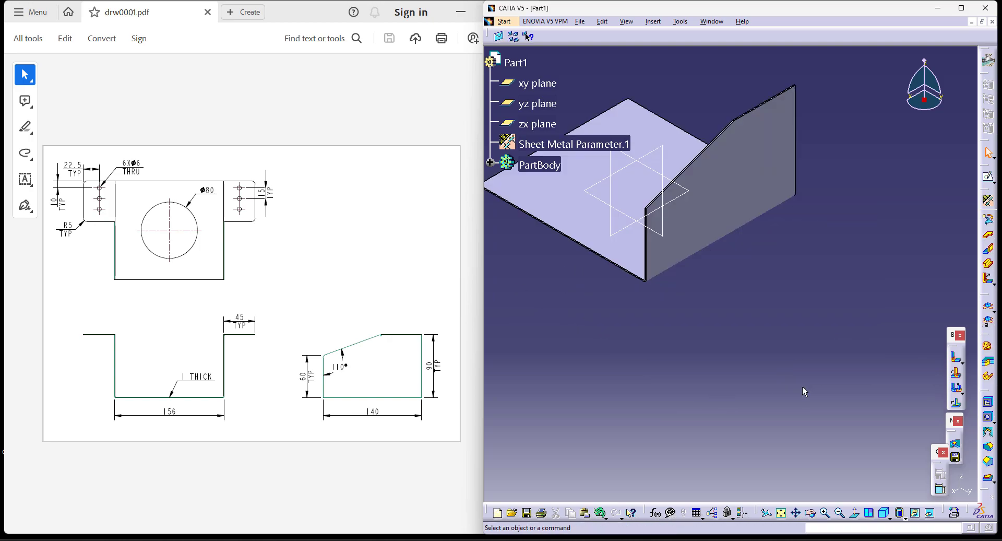
middle_drag(653, 280, 724, 382)
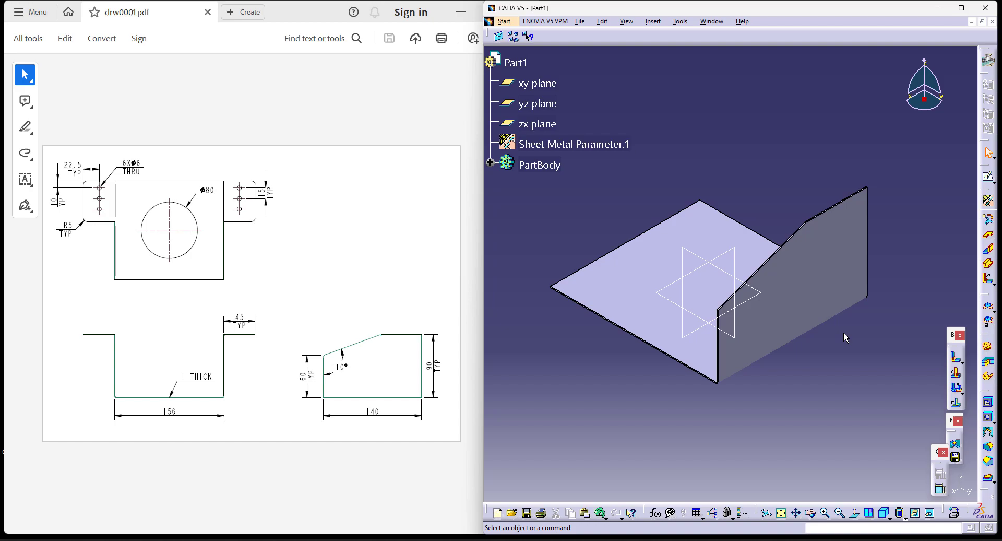
click(988, 249)
click(603, 256)
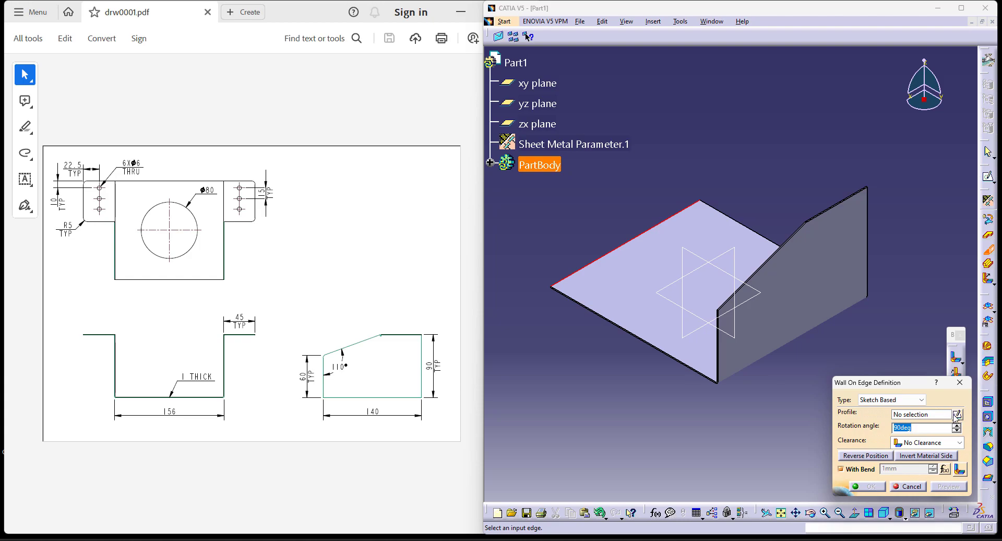
middle_drag(506, 338, 723, 344)
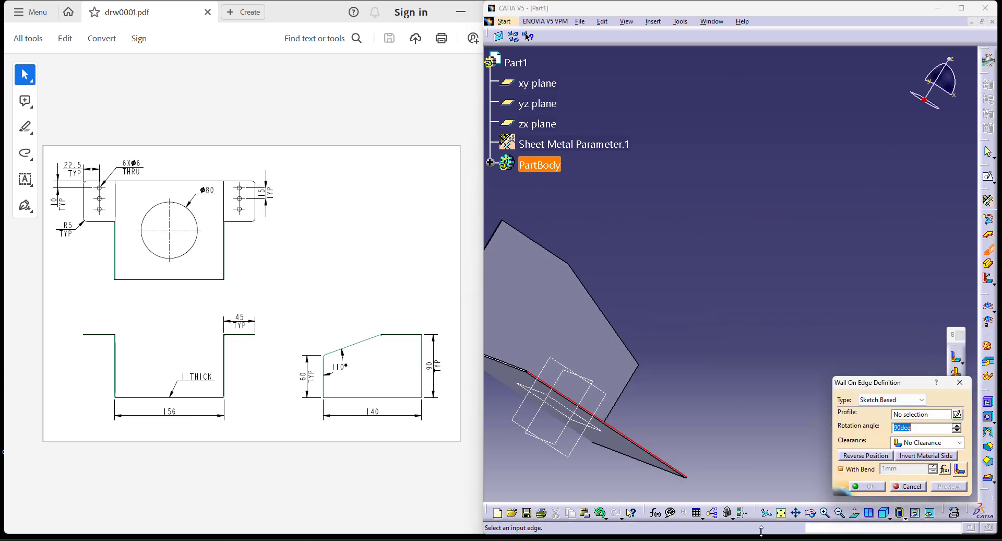
click(782, 513)
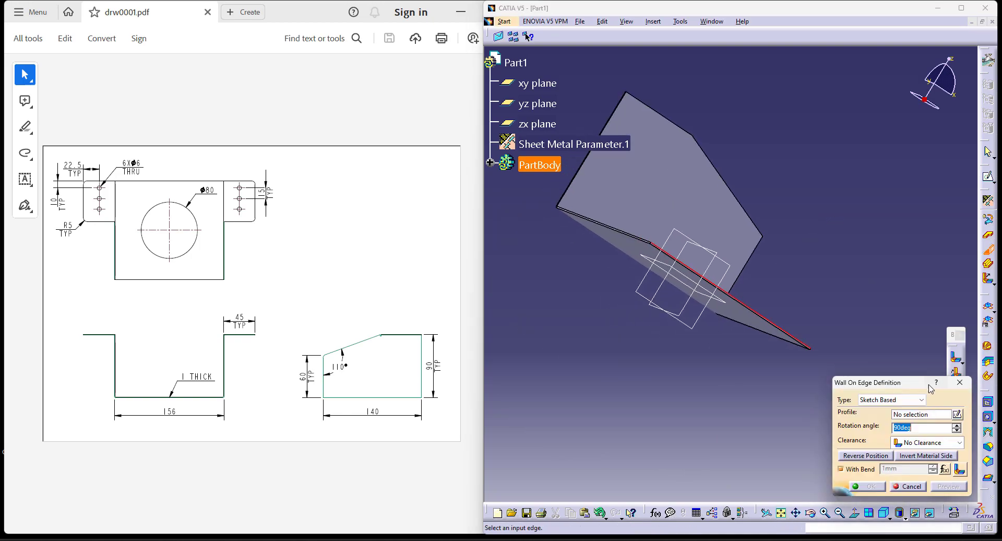
click(957, 414)
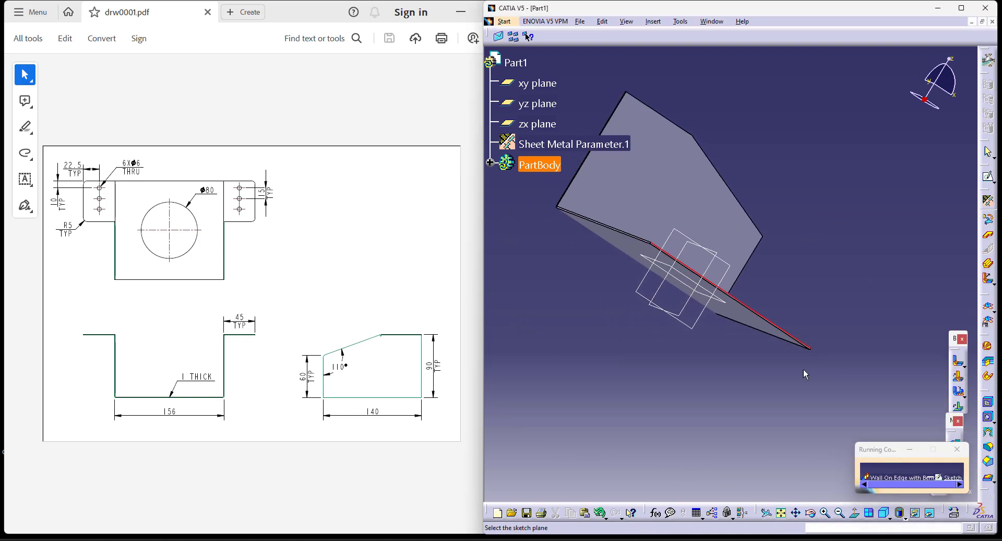
middle_drag(816, 409, 826, 277)
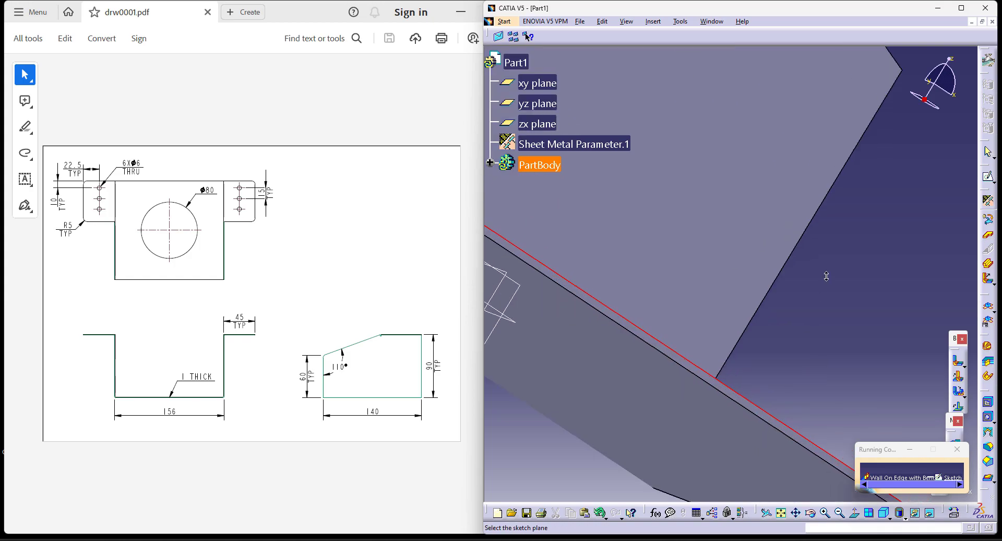
click(714, 388)
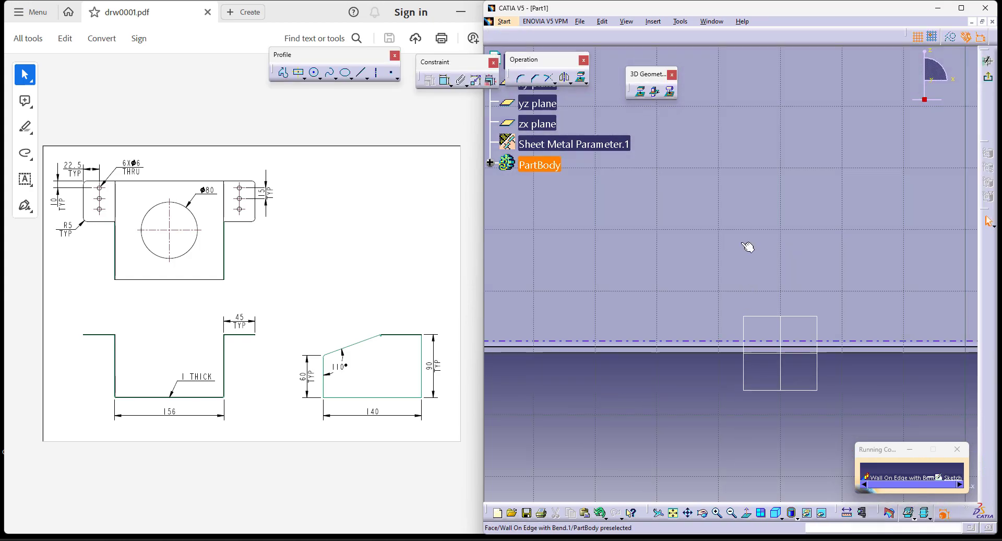
Project the existing side wall's horizontal top edge, sloped edge and bottom edge into the sketch.
middle_drag(746, 340, 745, 368)
middle_drag(827, 337, 820, 291)
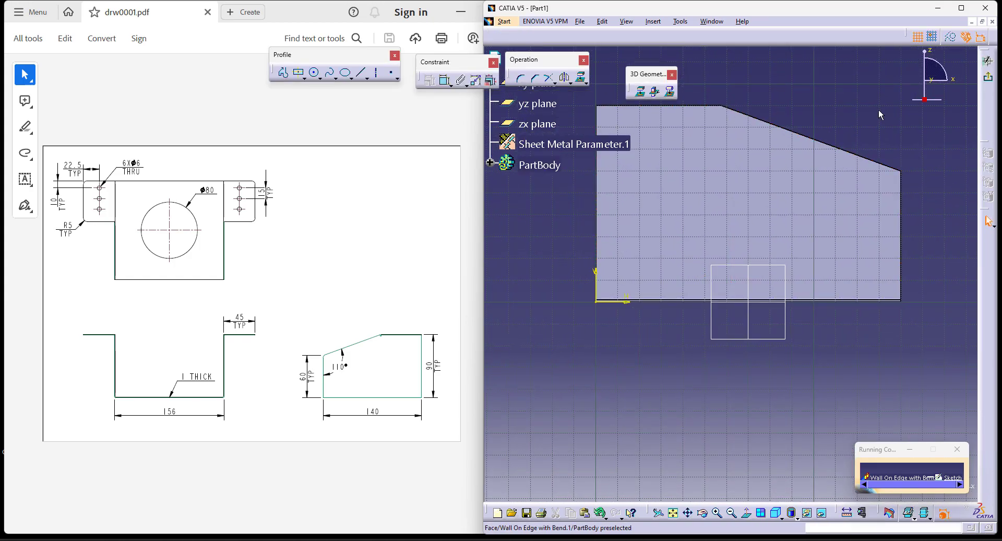
middle_drag(894, 167, 901, 213)
click(702, 151)
ctrl+click(796, 178)
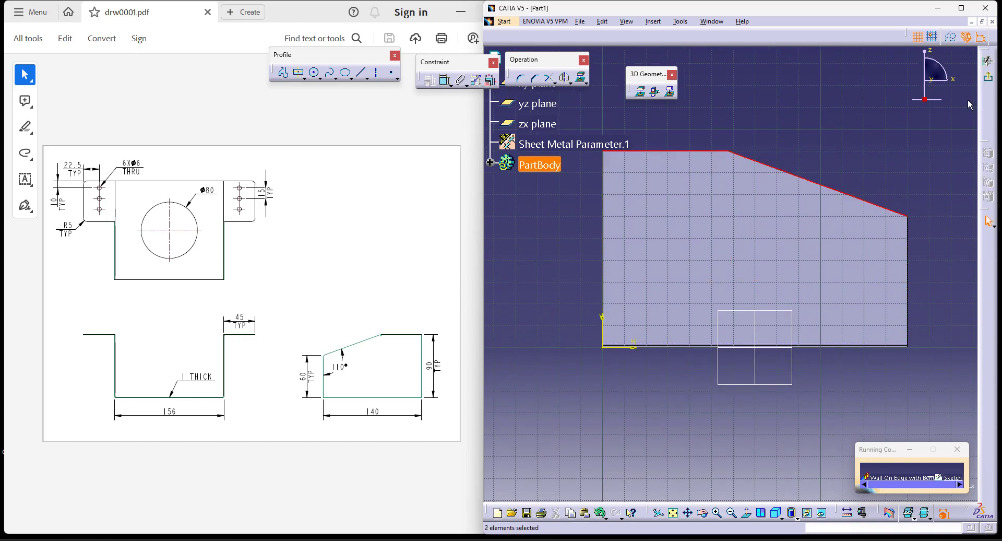
click(581, 78)
click(848, 96)
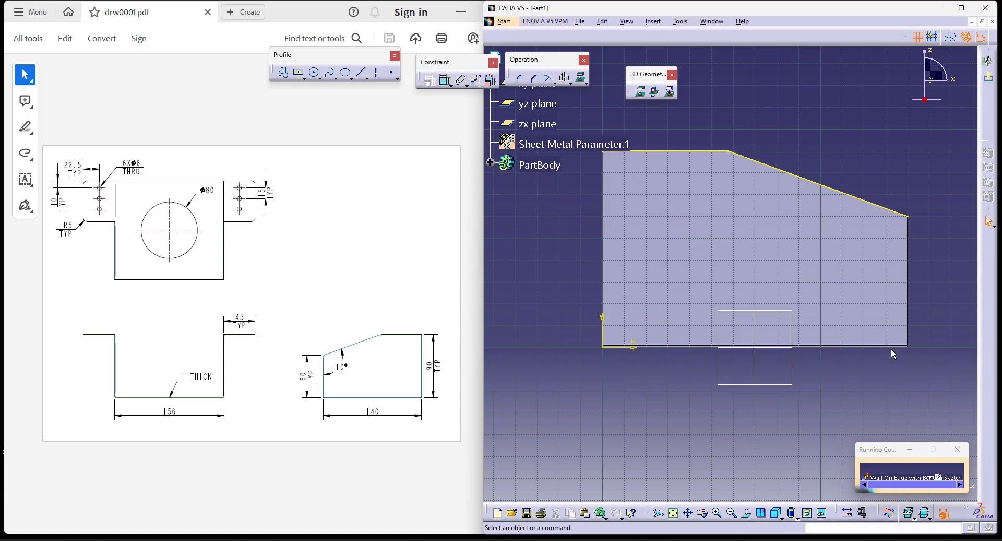
click(898, 347)
click(581, 79)
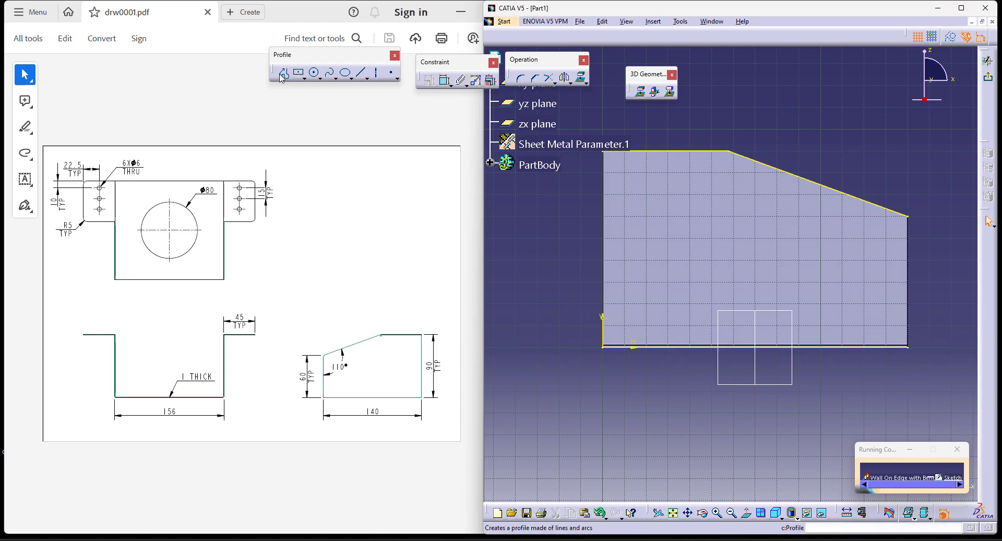
Close the profile with vertical lines joining the projected top and bottom edges at the 90 mm and 60 mm ends.
click(361, 72)
click(603, 152)
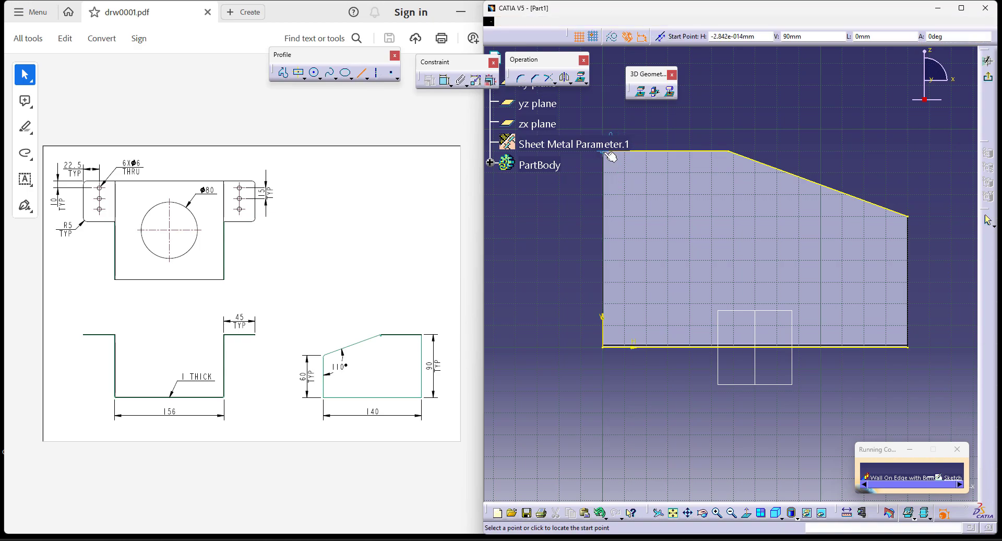
click(602, 346)
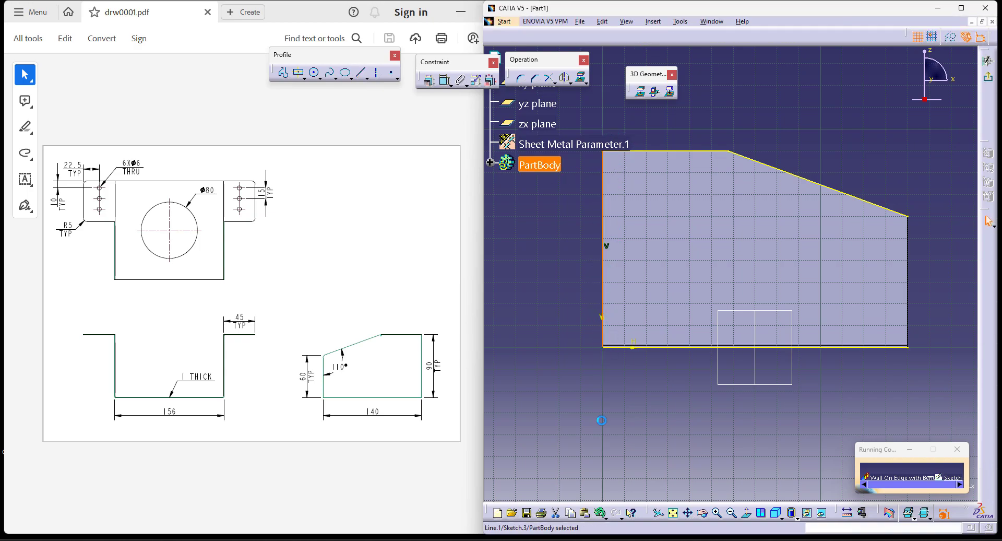
click(593, 392)
click(362, 73)
click(907, 216)
click(908, 347)
Exit the profile sketch and create the second sloped side wall from it on the opposite base edge.
mouse_move(618, 395)
middle_down()
mouse_move(641, 313)
mouse_move(793, 324)
middle_up()
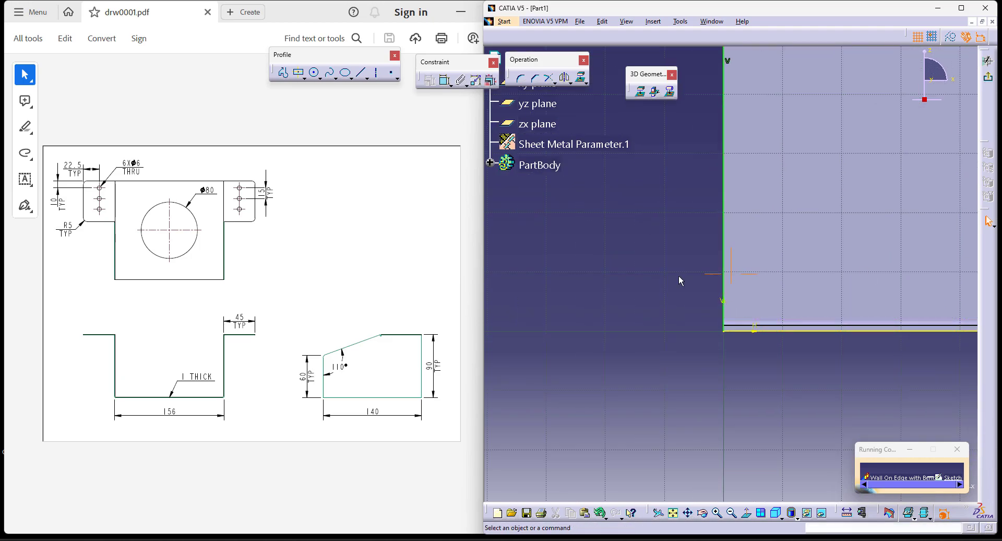
middle_drag(679, 274, 719, 400)
click(987, 78)
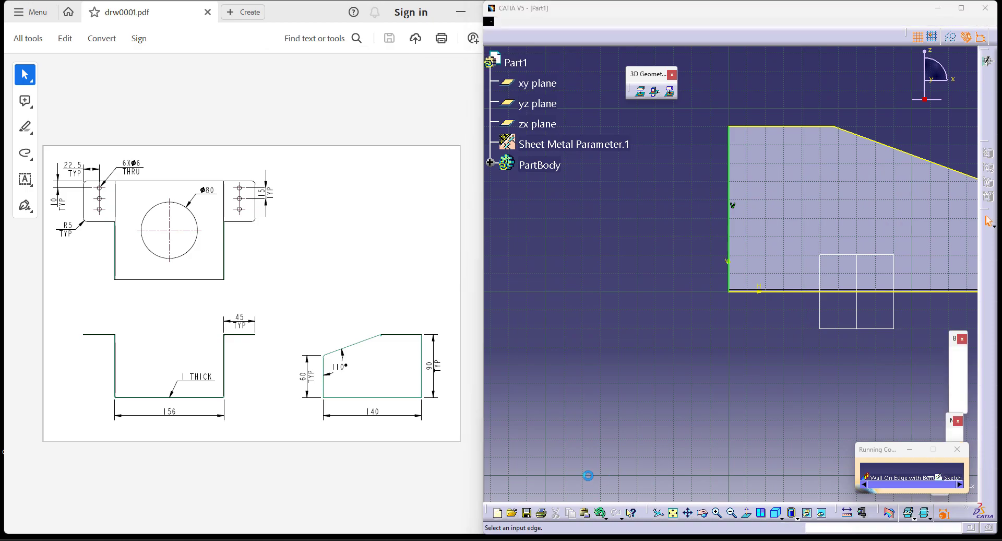
click(857, 488)
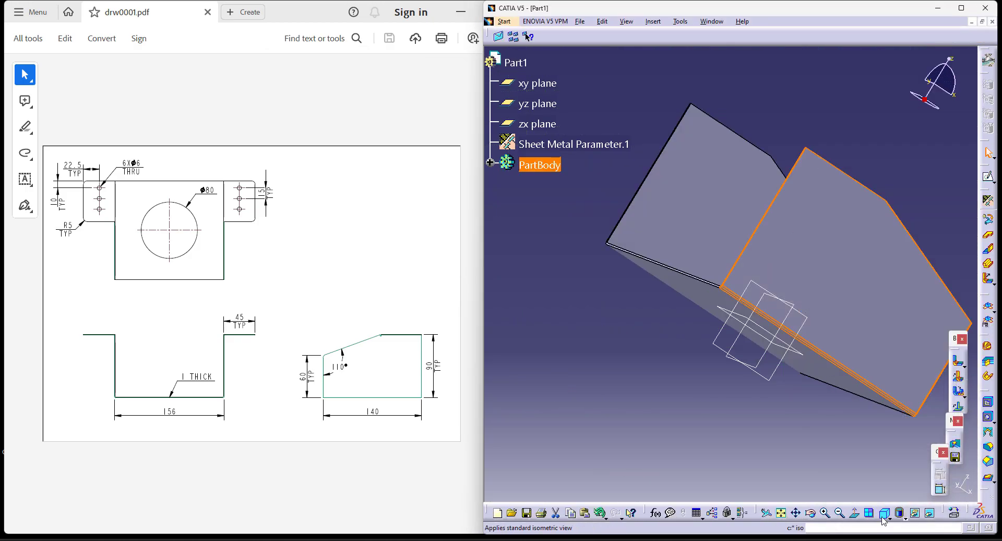
Start an Automatic wall on the horizontal top edge of the nearer side wall.
click(883, 513)
ctrl+middle_drag(800, 142, 810, 181)
ctrl+middle_drag(805, 221, 806, 184)
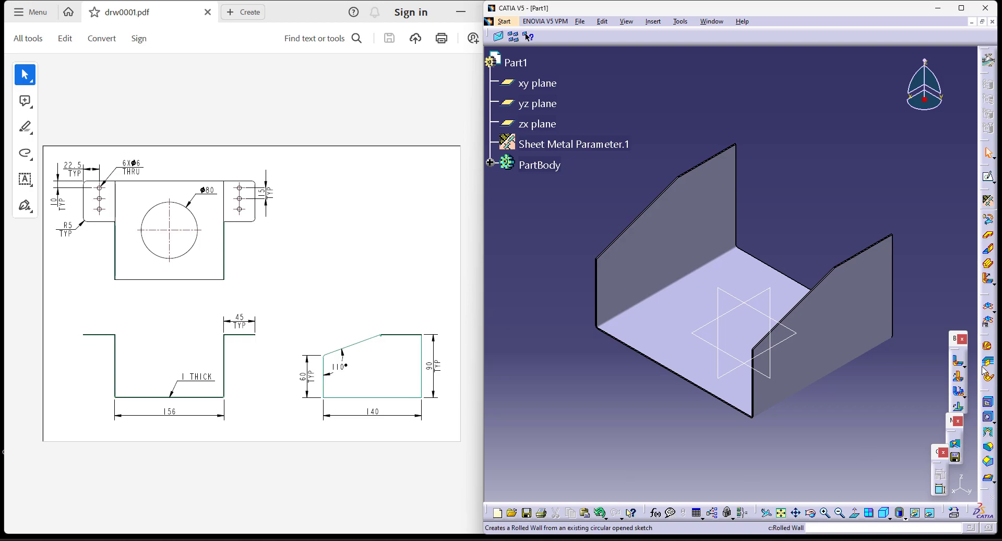
click(987, 249)
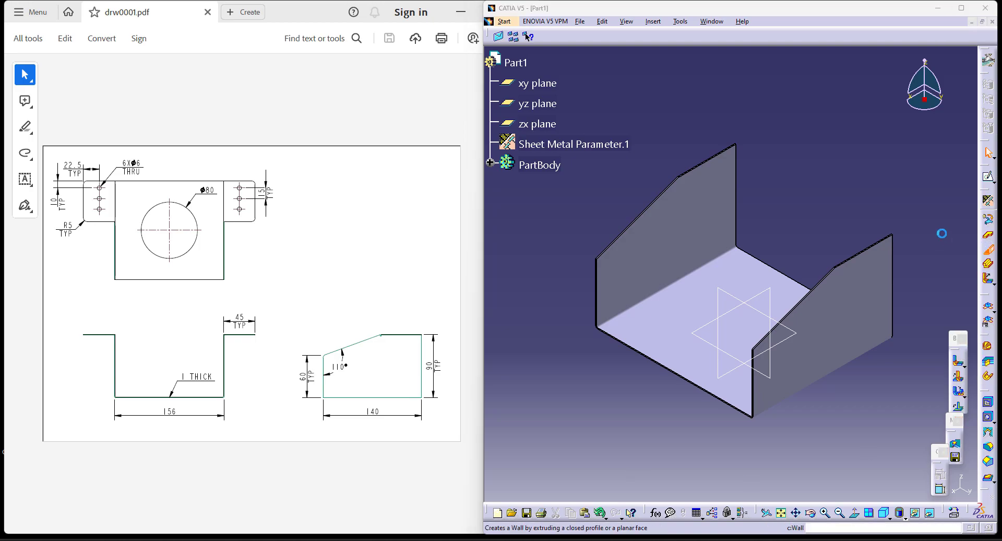
click(874, 251)
click(908, 400)
click(890, 408)
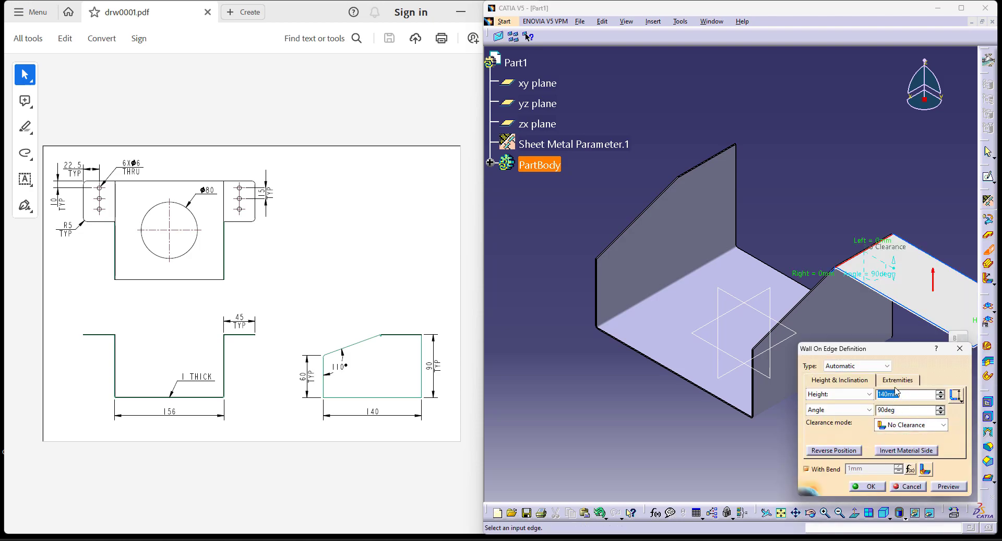
Set the top flange's height to 45 mm and create the wall at 90 degrees with No Clearance.
middle_click(922, 198)
middle_click(839, 151)
middle_drag(655, 443, 752, 206)
double_click(821, 286)
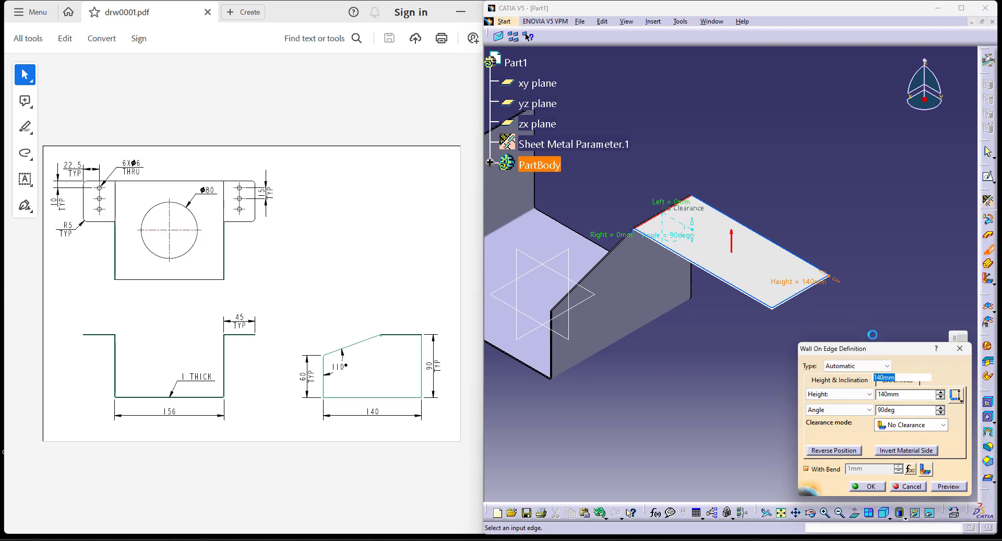
key(Return)
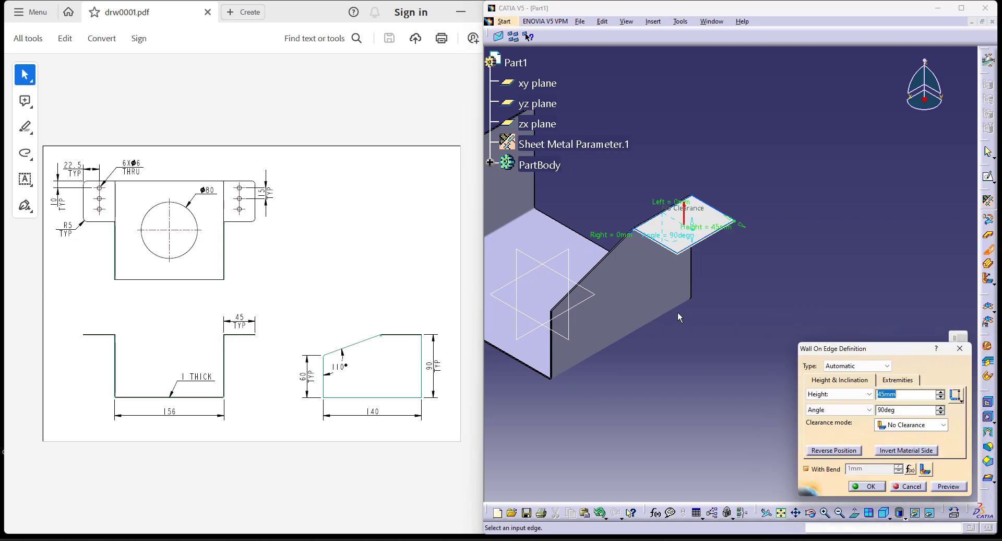
click(890, 518)
click(901, 472)
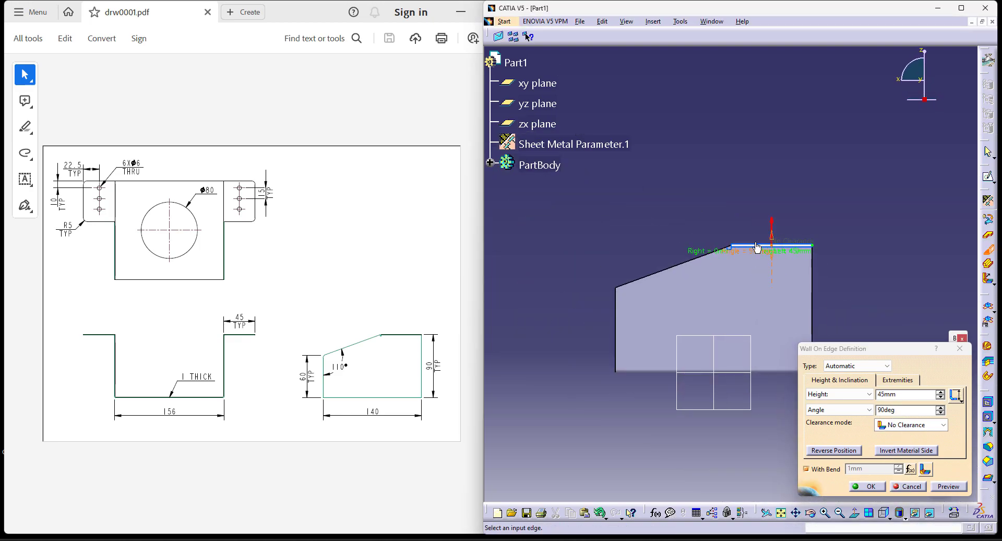
click(874, 491)
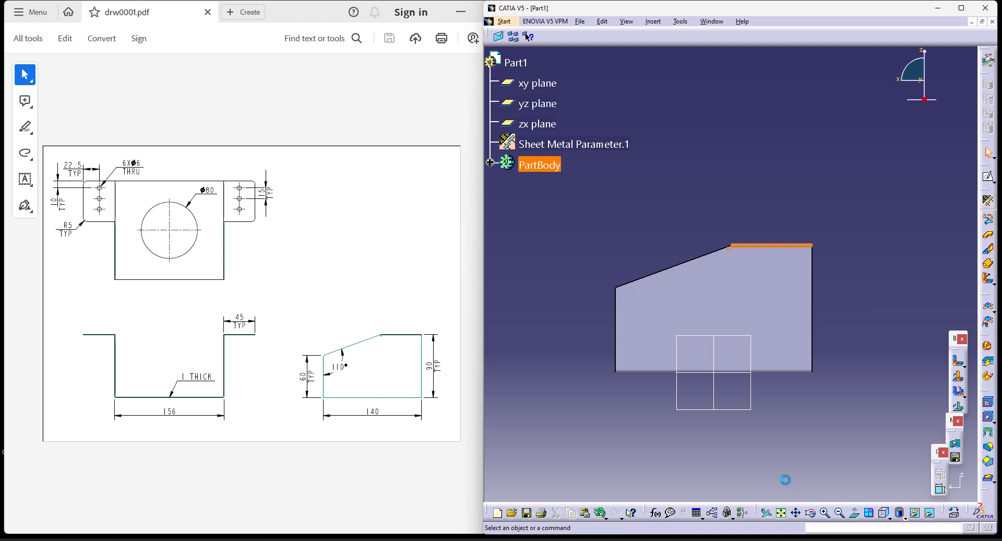
Set the sheet metal bend extremities' square relief to L1 1 mm and L2 2 mm.
ctrl+middle_drag(778, 436, 781, 286)
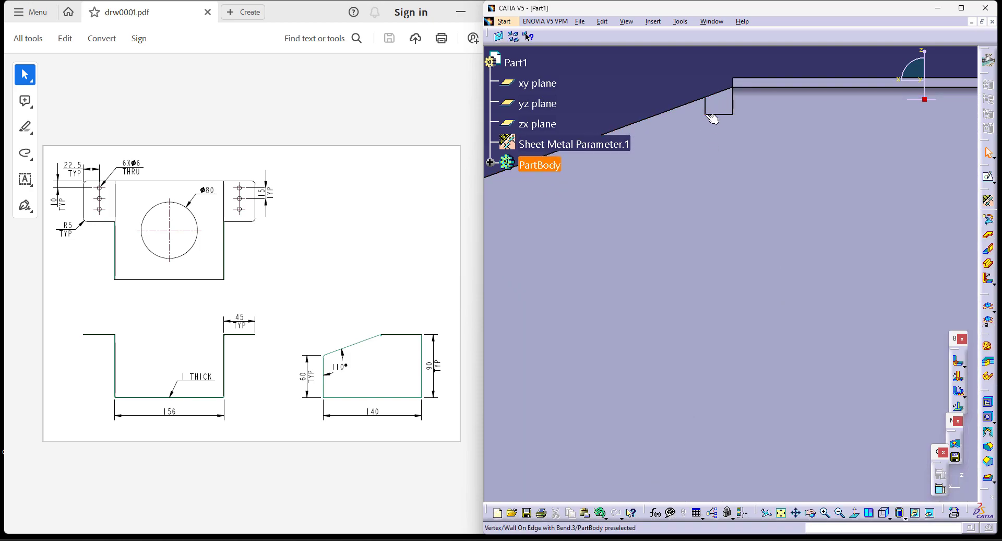
click(990, 206)
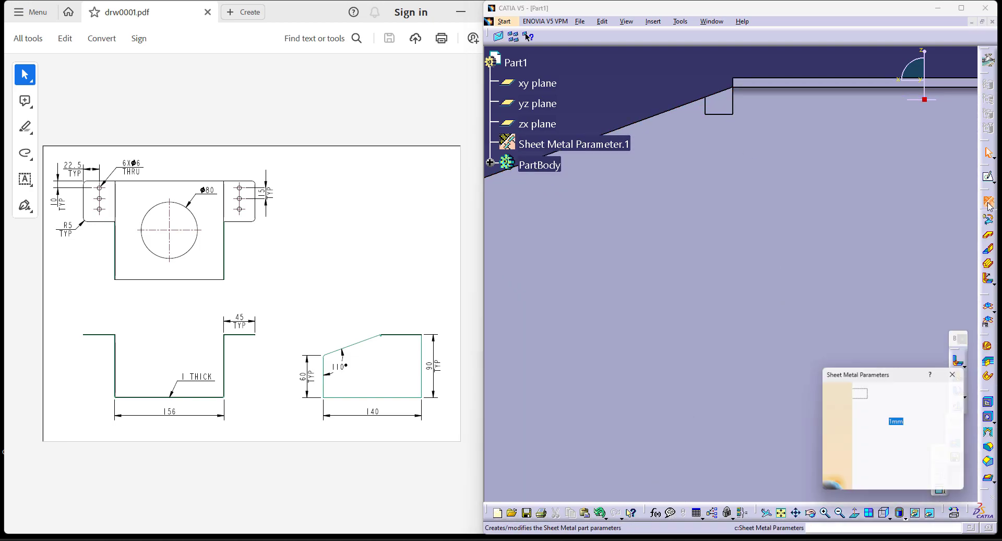
click(900, 392)
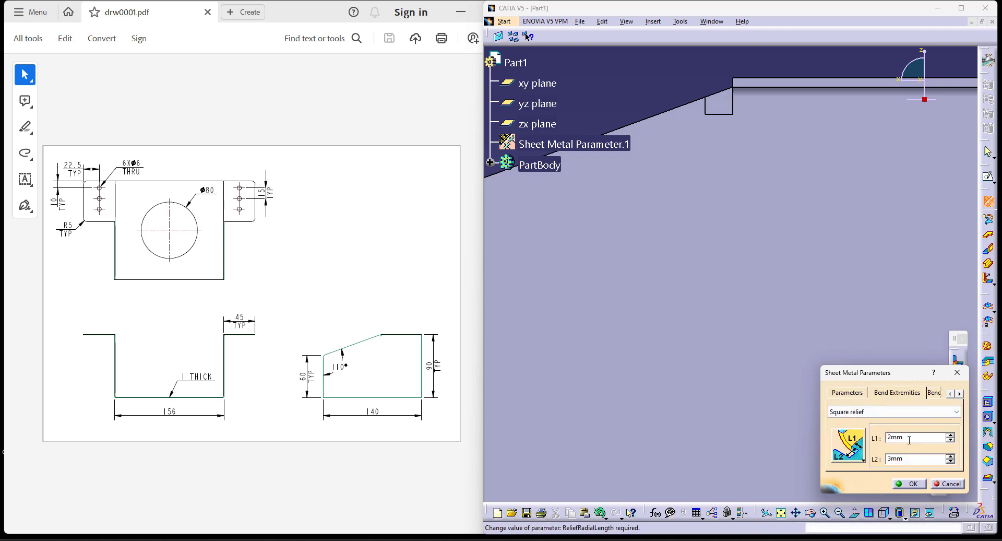
double_click(906, 461)
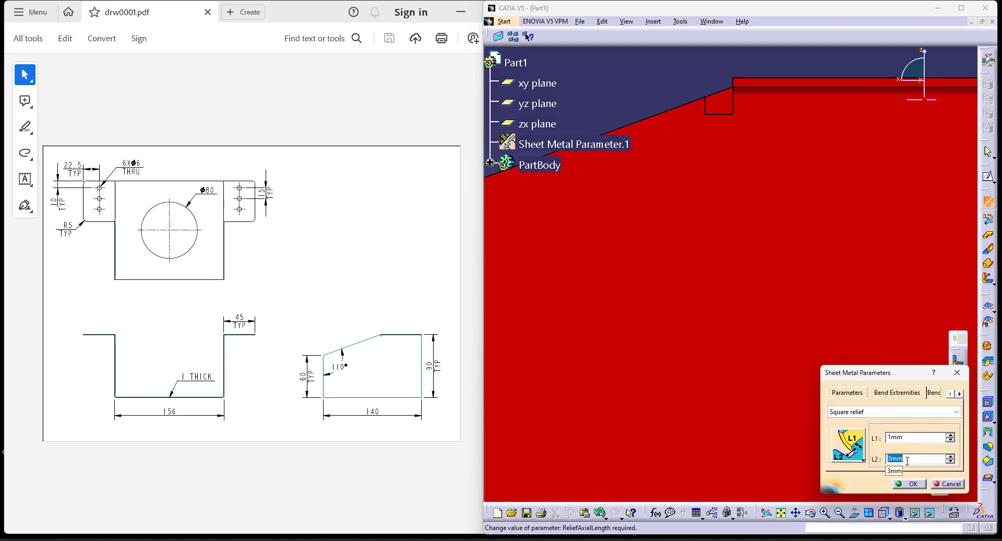
text(2)
click(908, 484)
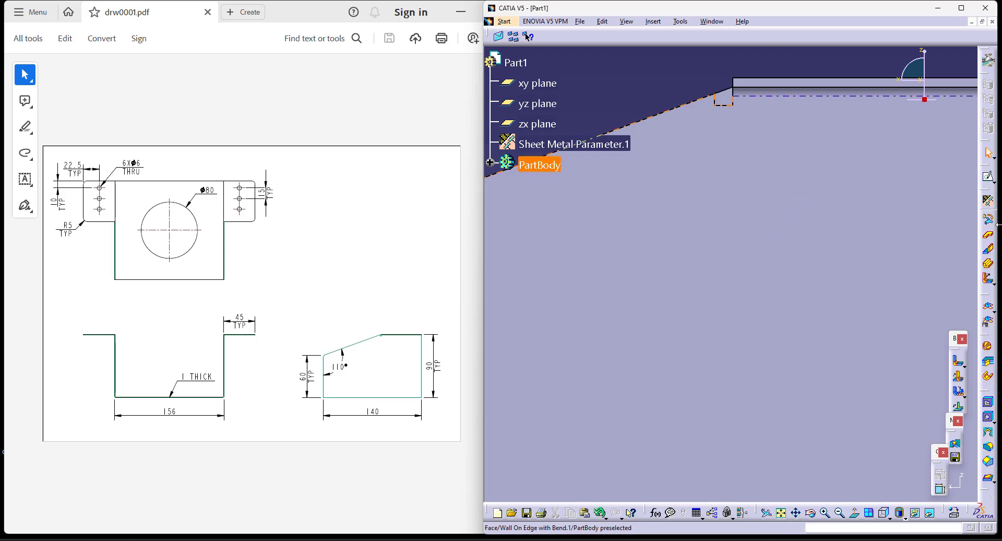
Reduce the square relief's L2 value again in the sheet metal parameters to narrow the notch beside the flange.
click(988, 201)
click(893, 394)
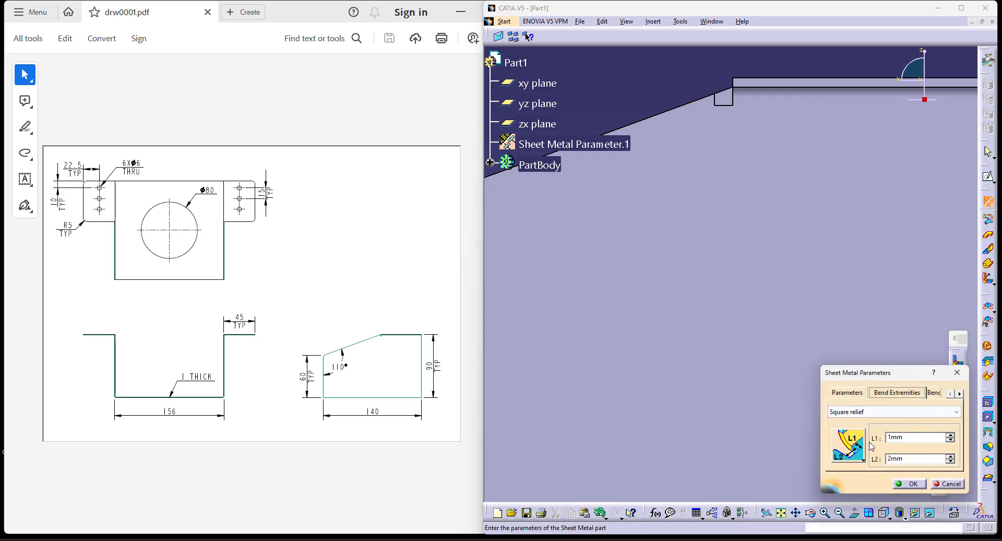
click(908, 484)
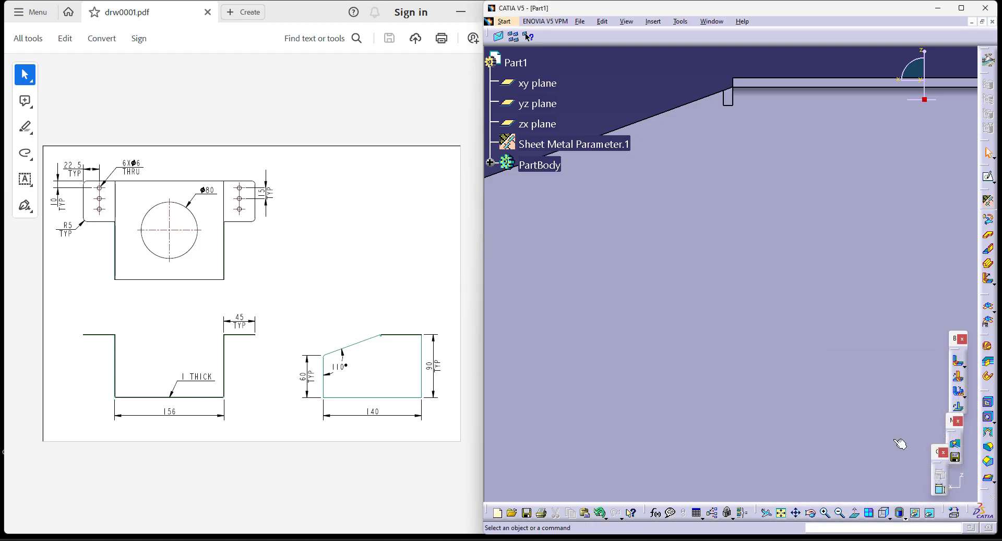
middle_drag(687, 79, 686, 224)
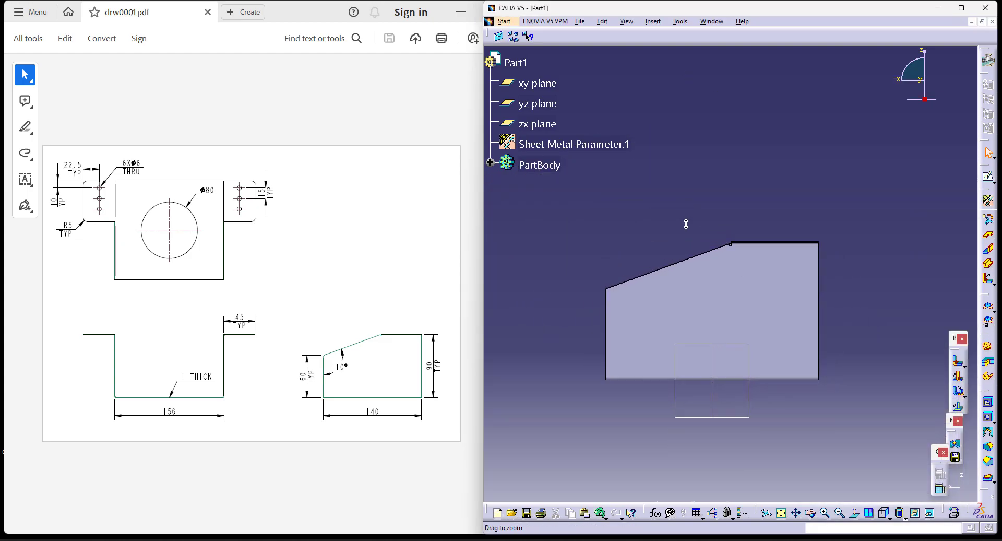
click(888, 518)
click(898, 447)
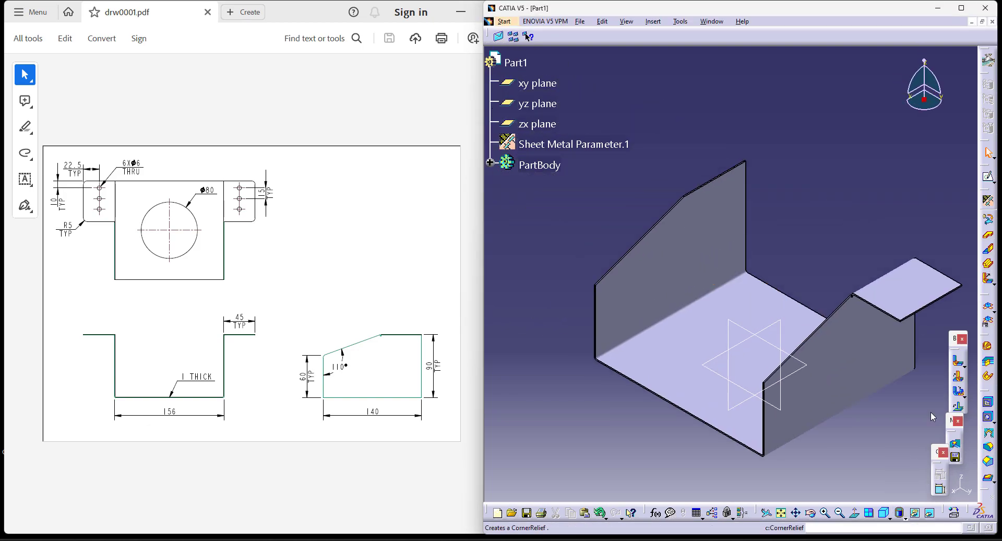
click(987, 248)
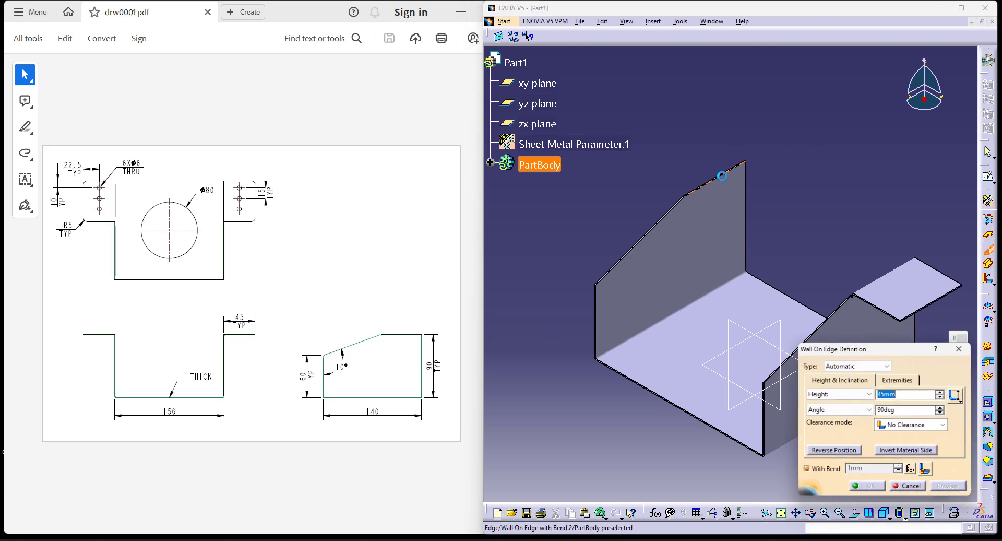
click(715, 177)
click(908, 486)
Create a 45 mm high wall at 90 degrees on the far side wall's horizontal top edge, reversing its position to face outward.
click(988, 248)
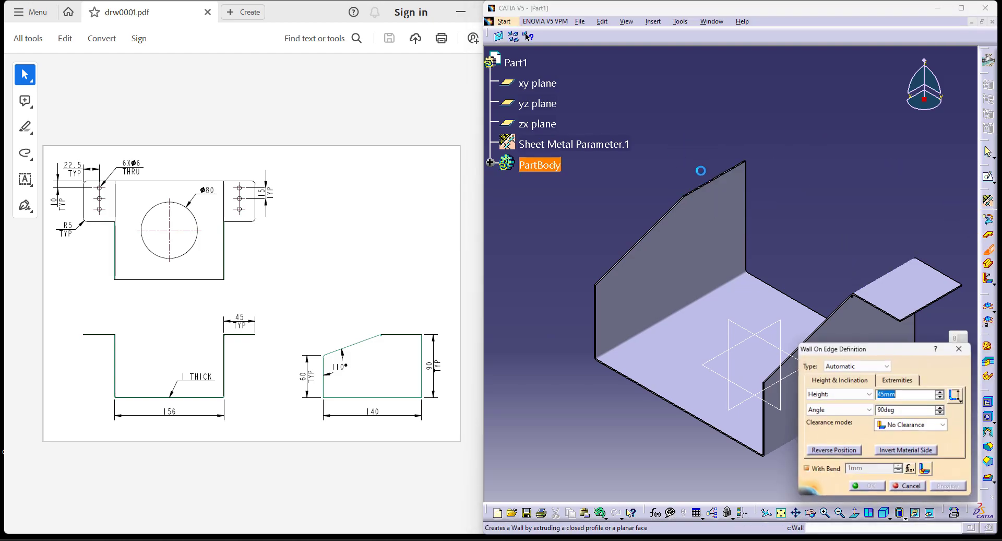
click(713, 178)
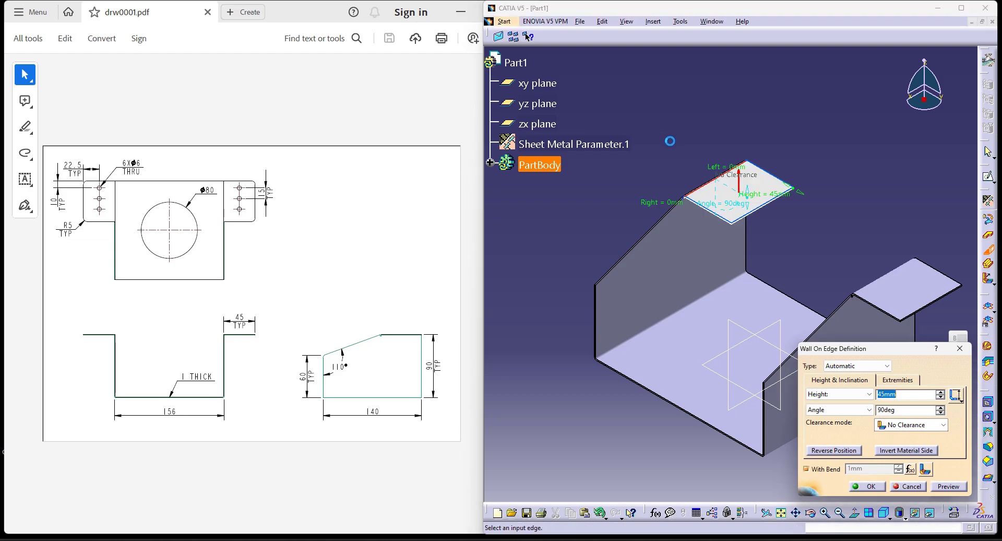
click(847, 452)
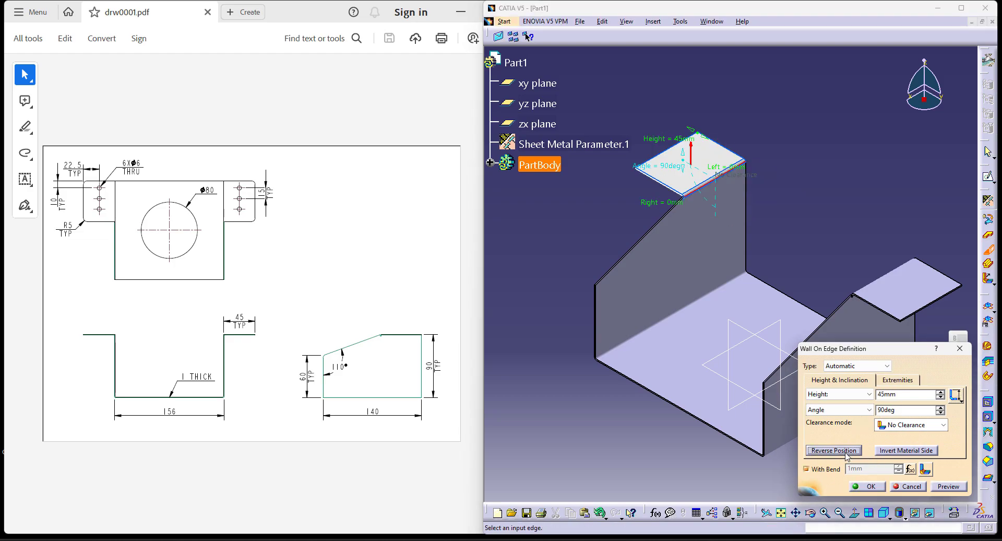
click(867, 485)
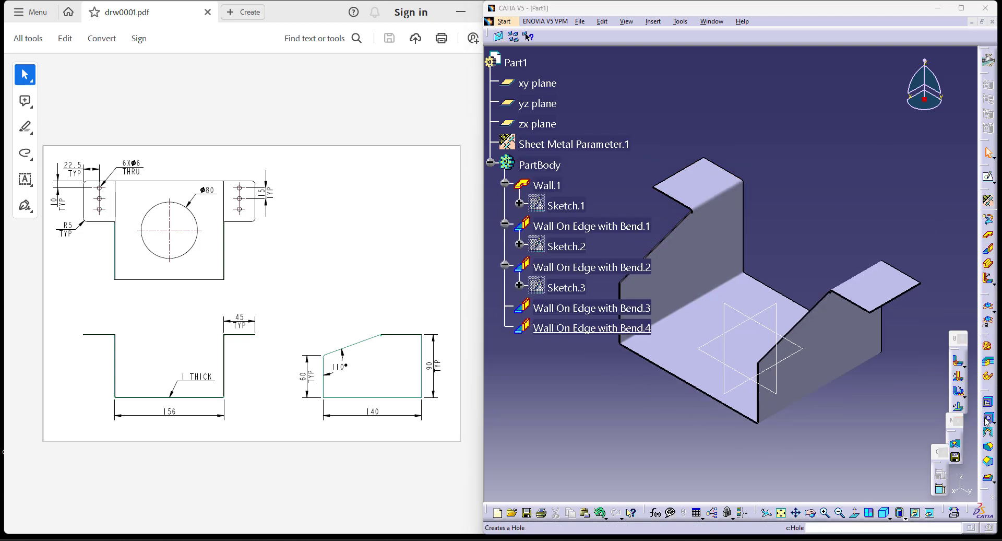
Start a hole on the far top flange and constrain its centre 22.5 mm from the flange's outer edge.
click(987, 419)
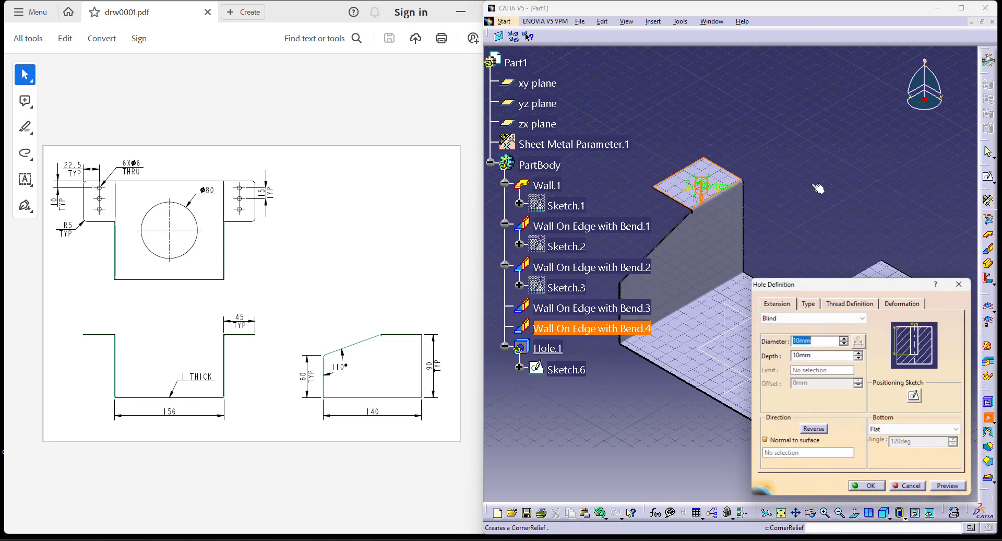
click(914, 395)
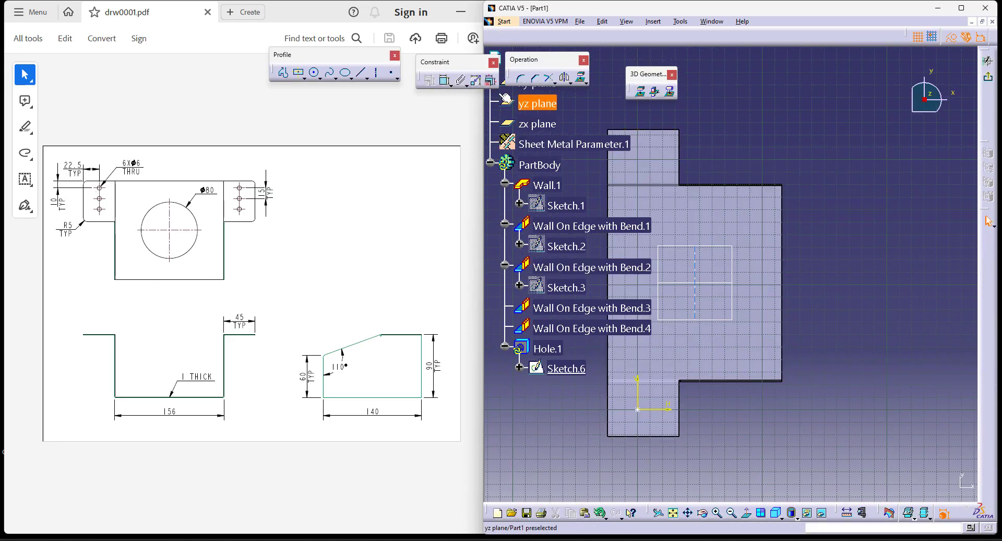
click(445, 80)
click(647, 435)
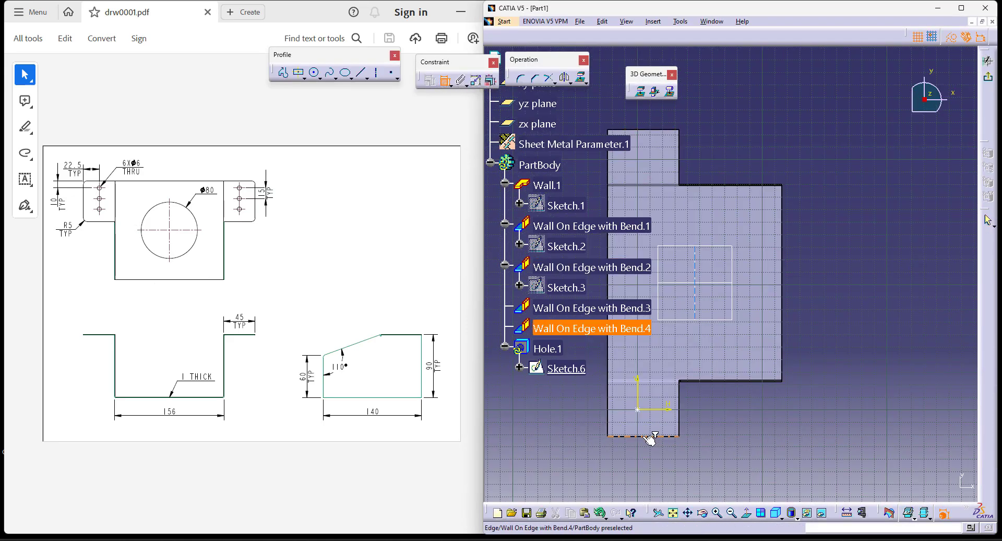
click(638, 409)
click(576, 427)
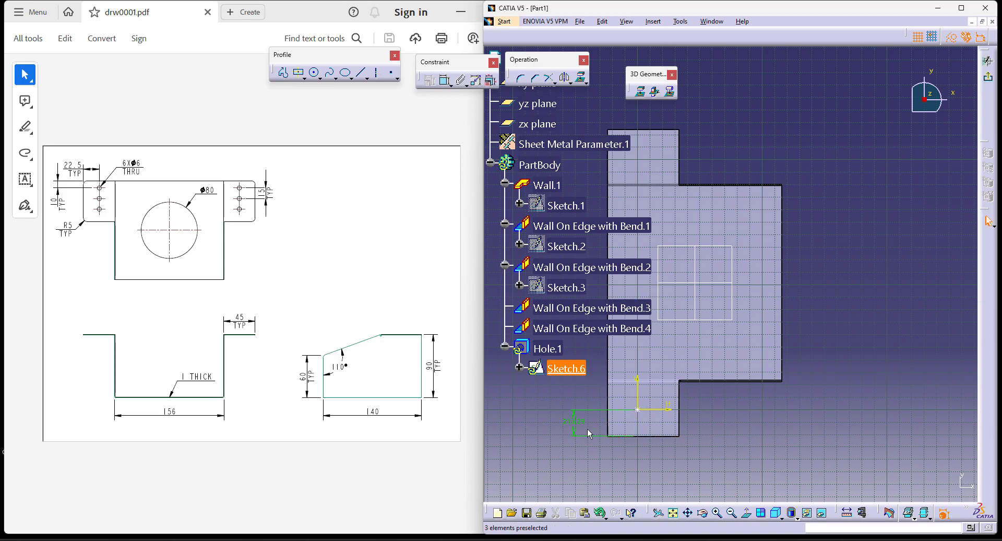
double_click(577, 420)
text(2)
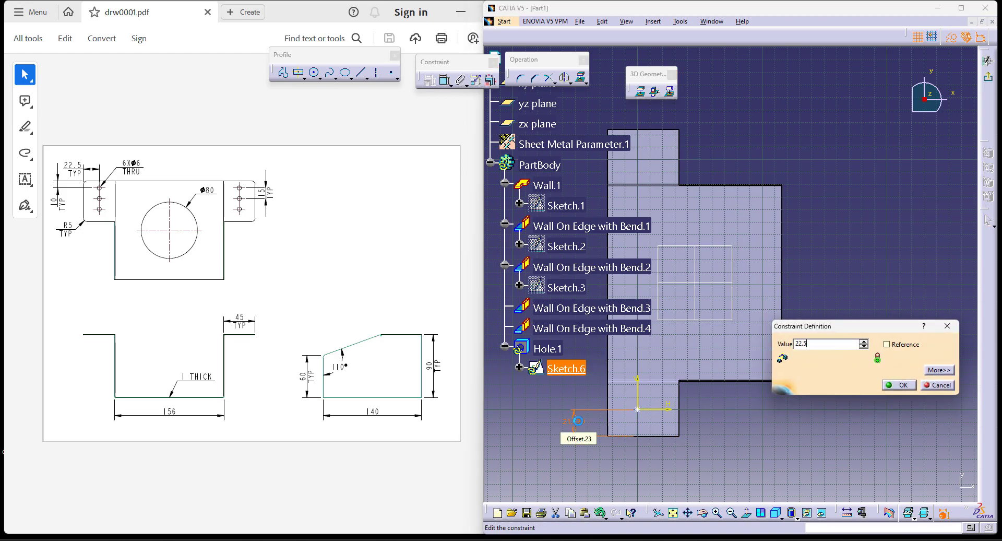
text(2.5)
key(Return)
Constrain the hole centre 10 mm from the flange's back edge and finish the positioning sketch.
click(445, 81)
click(607, 423)
click(638, 409)
click(595, 463)
double_click(594, 461)
text(10)
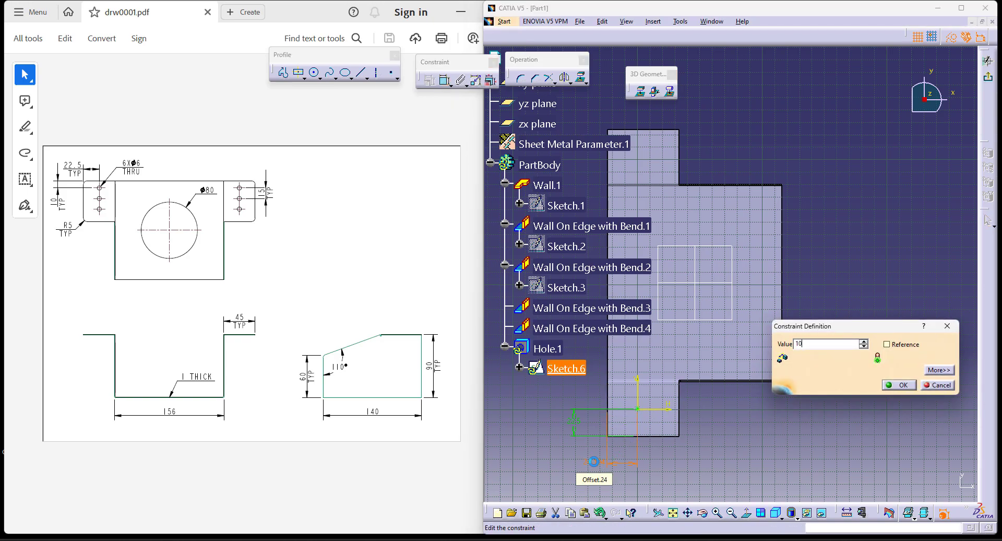
key(Return)
click(987, 77)
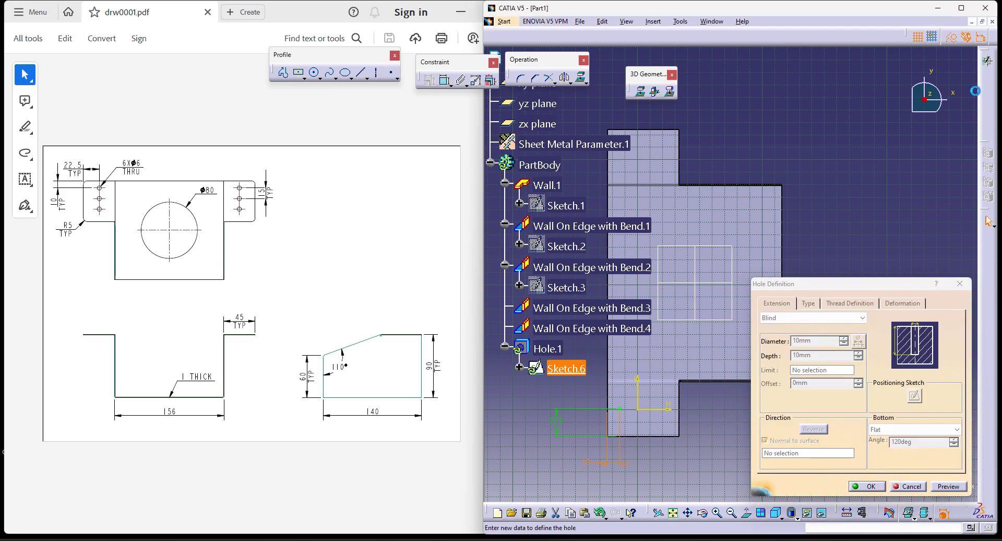
Set the hole's diameter to 6 mm with an Up To Next extension and create it.
double_click(811, 341)
text(6)
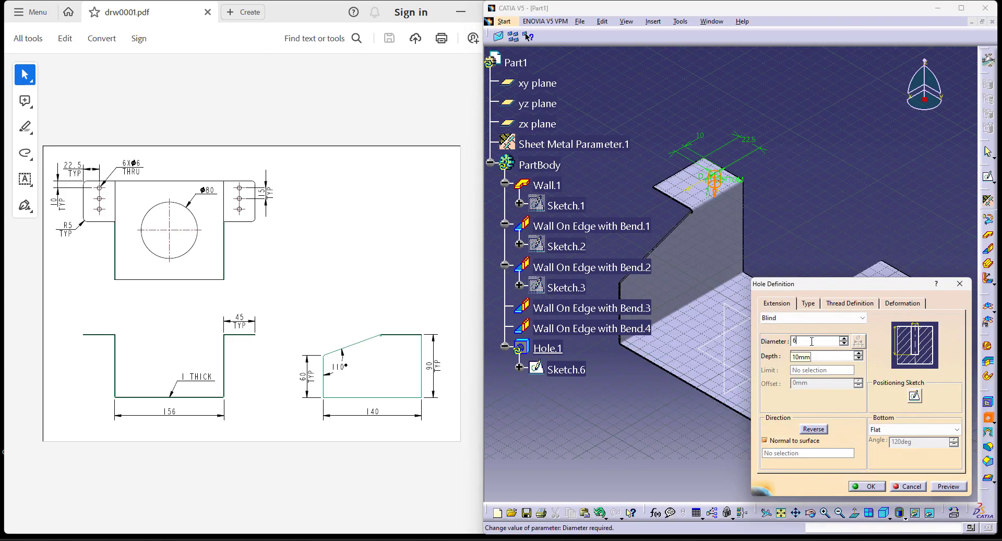
click(812, 318)
click(782, 335)
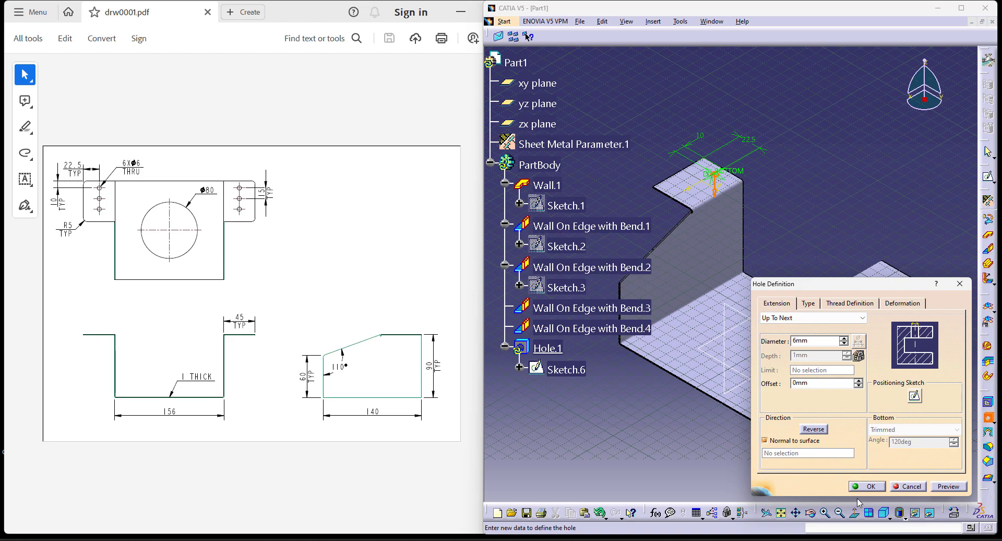
click(856, 487)
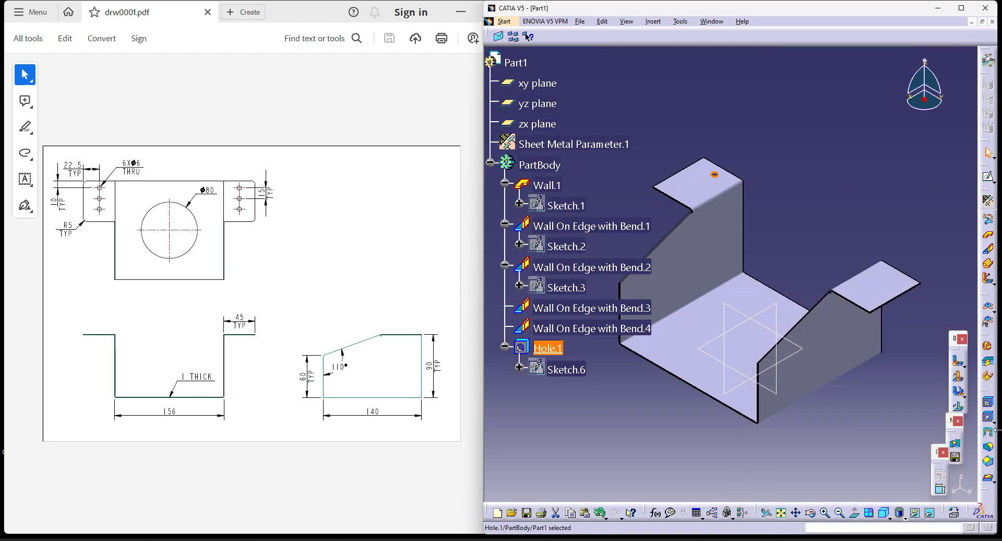
Create a rectangular pattern of the 6 mm hole along the flange's outer edge with 3 instances at 15 mm spacing.
drag(987, 390, 931, 396)
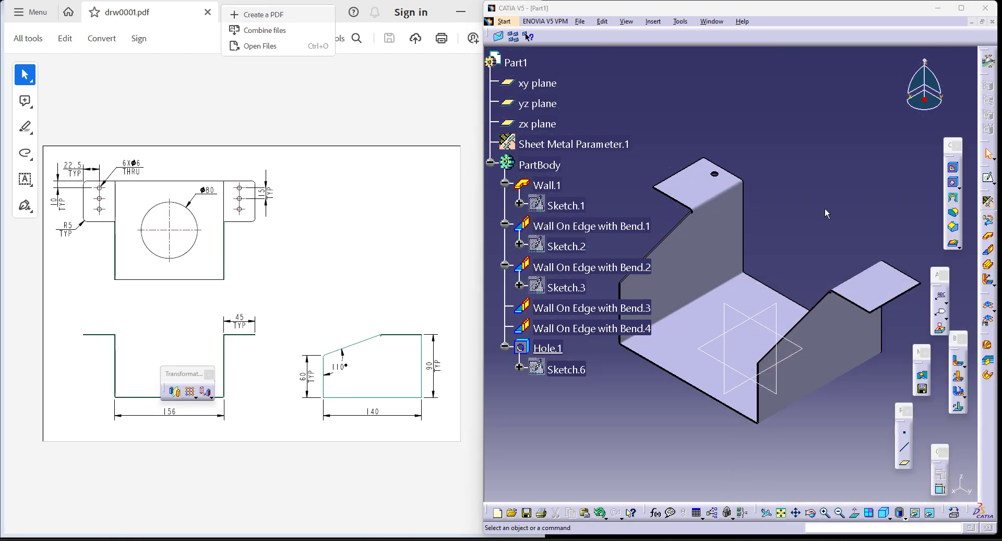
click(653, 21)
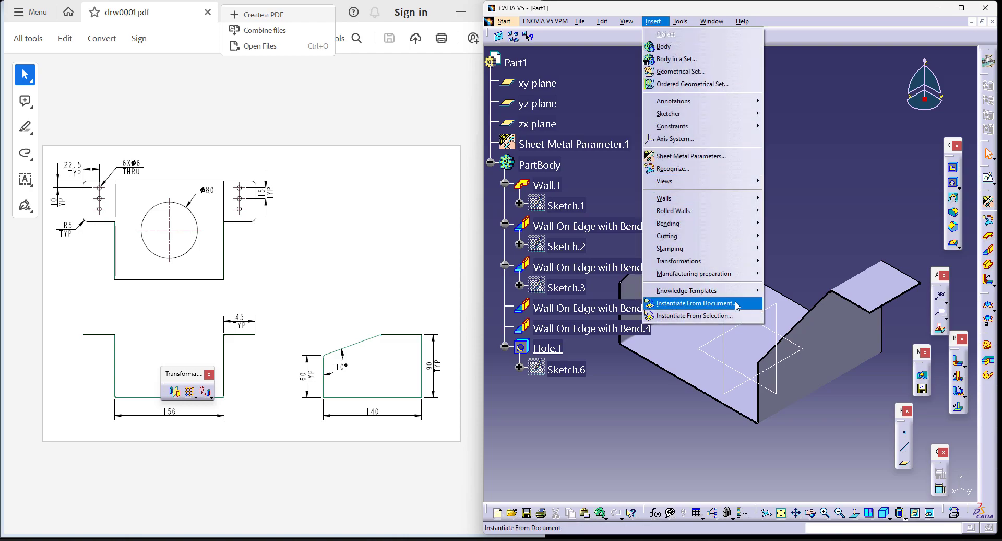
mouse_move(733, 266)
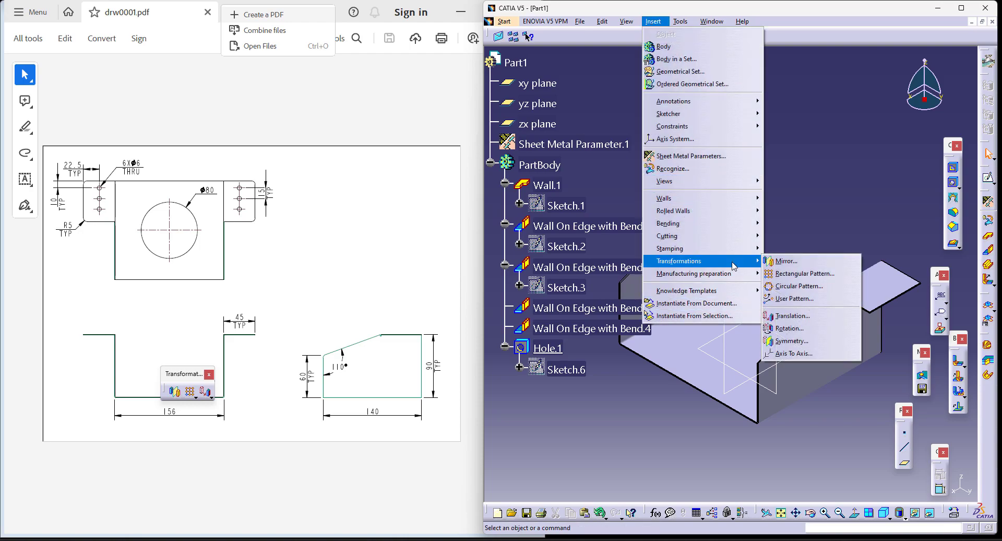
click(833, 274)
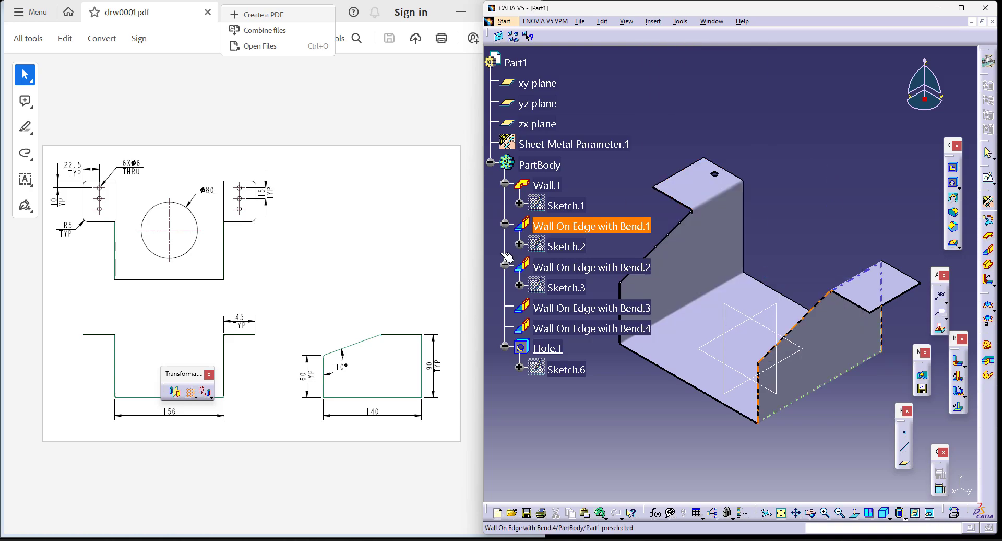
click(550, 348)
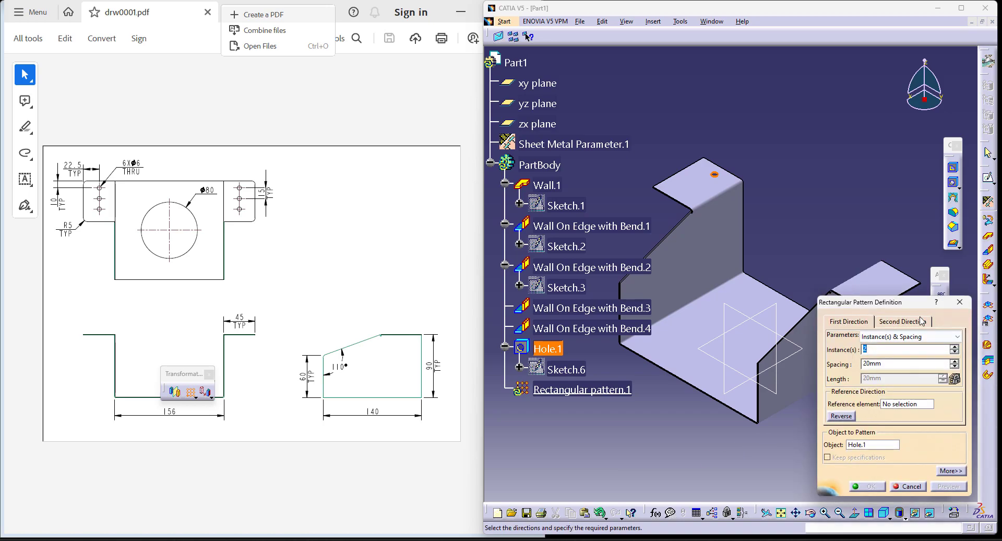
click(907, 403)
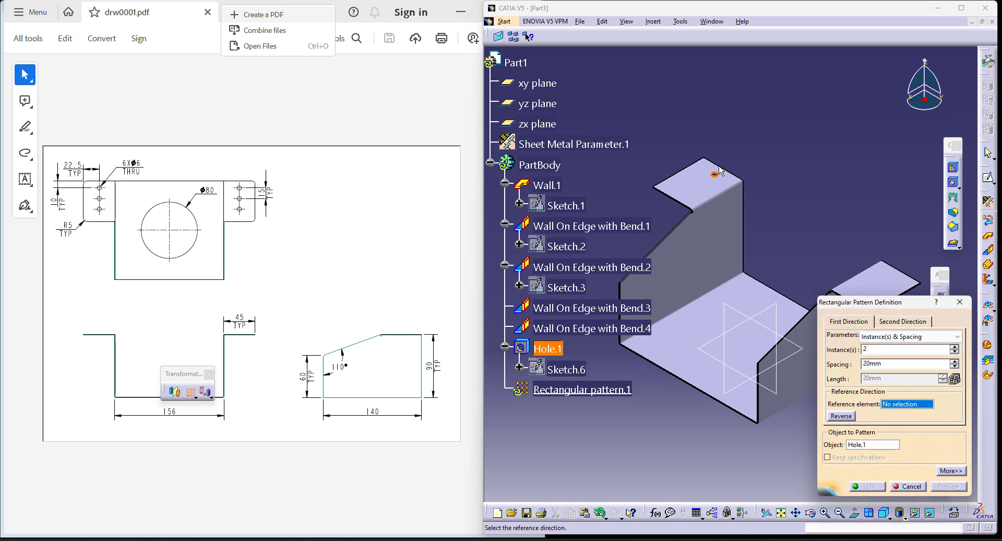
click(670, 178)
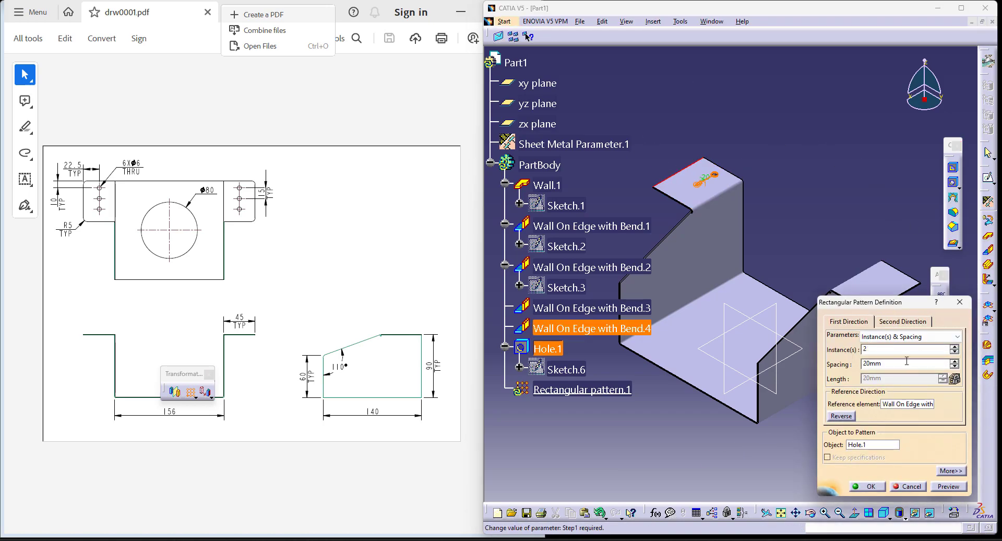
double_click(874, 348)
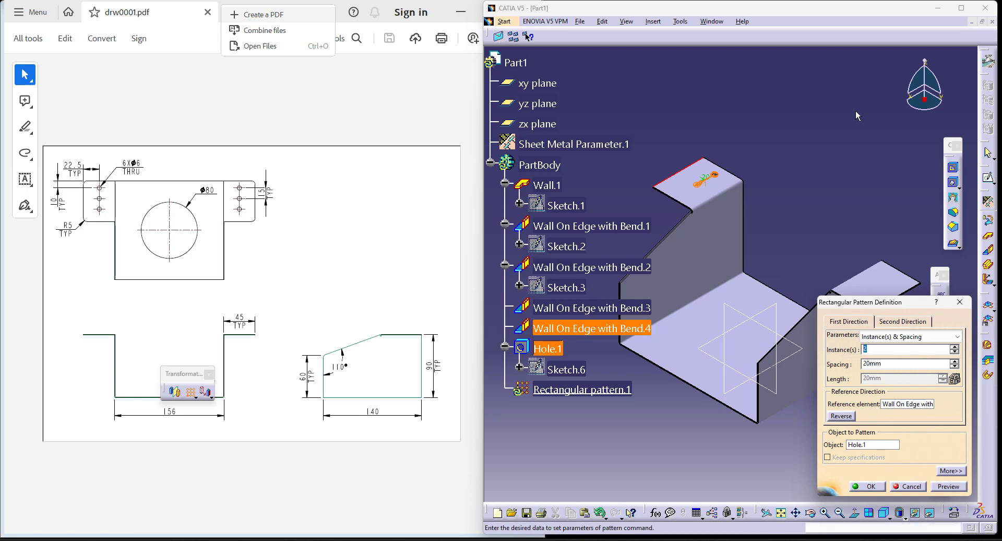
key(Tab)
text(15)
drag(176, 378, 835, 94)
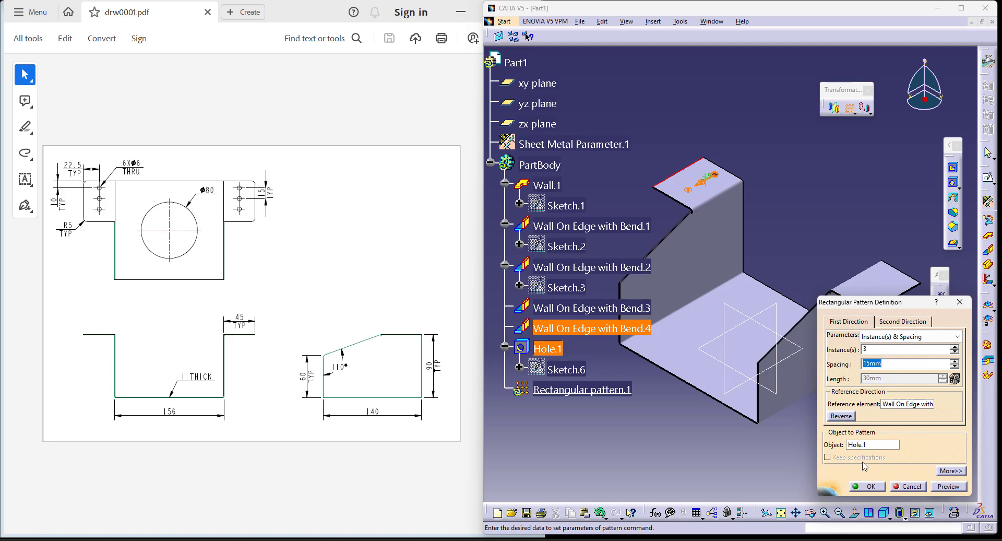
click(869, 486)
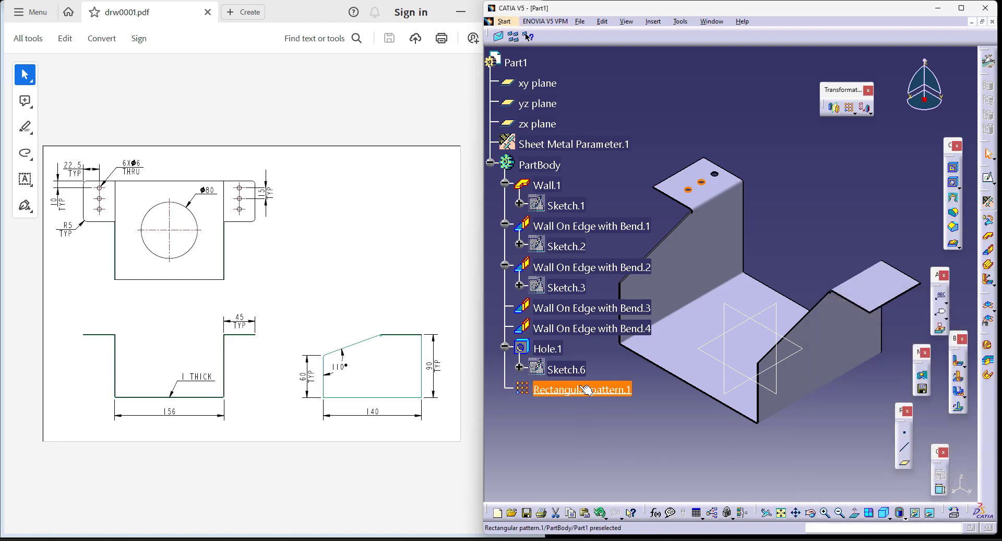
Mirror the hole pattern about the zx plane onto the opposite top flange.
click(663, 24)
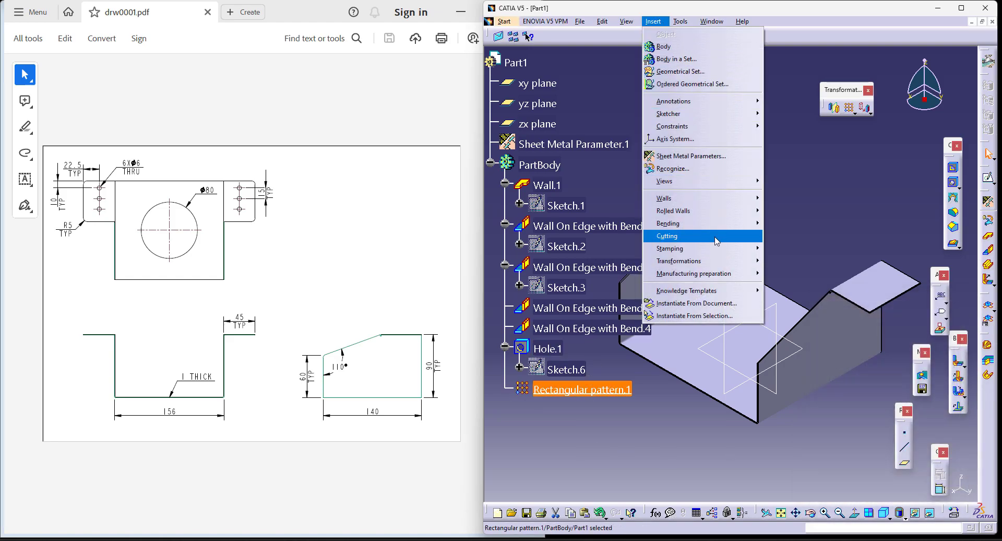
mouse_move(735, 260)
click(785, 261)
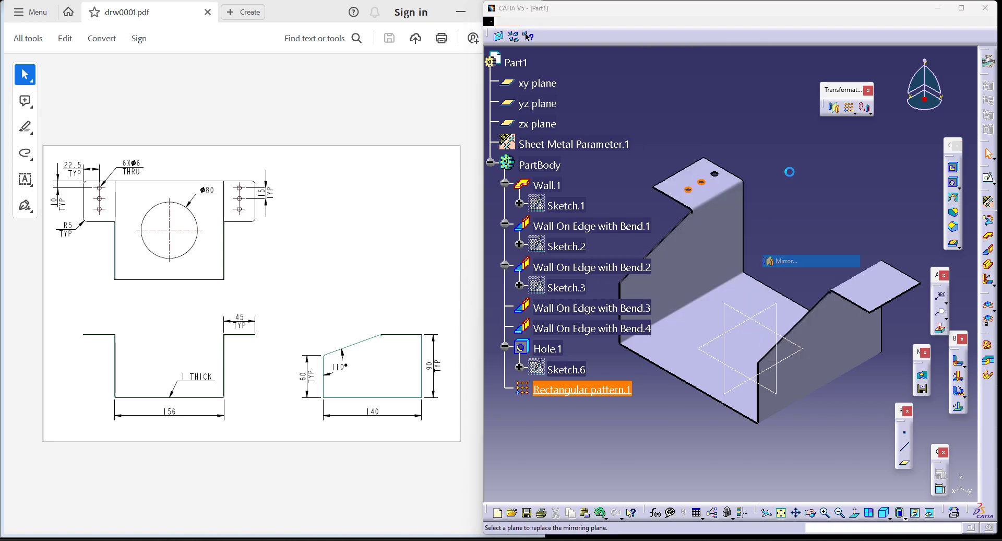
click(776, 311)
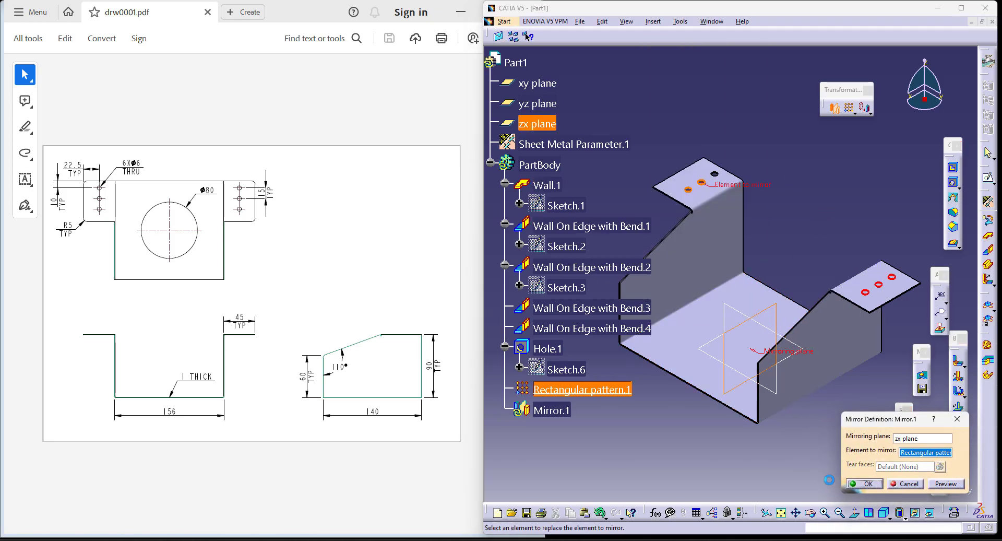
click(865, 483)
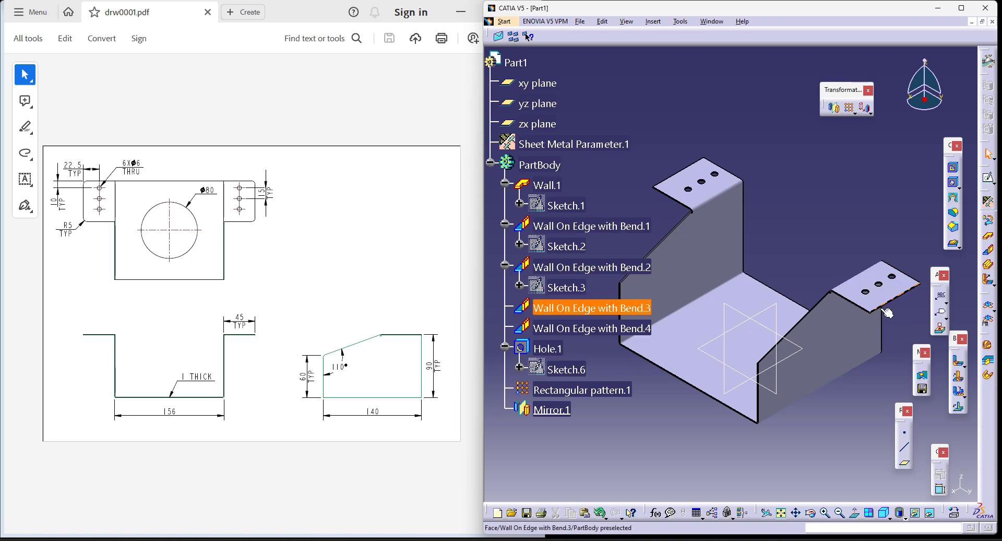
Start the Corner command and pick the far side wall's corner edge where its short vertical front edge meets the slope.
click(491, 163)
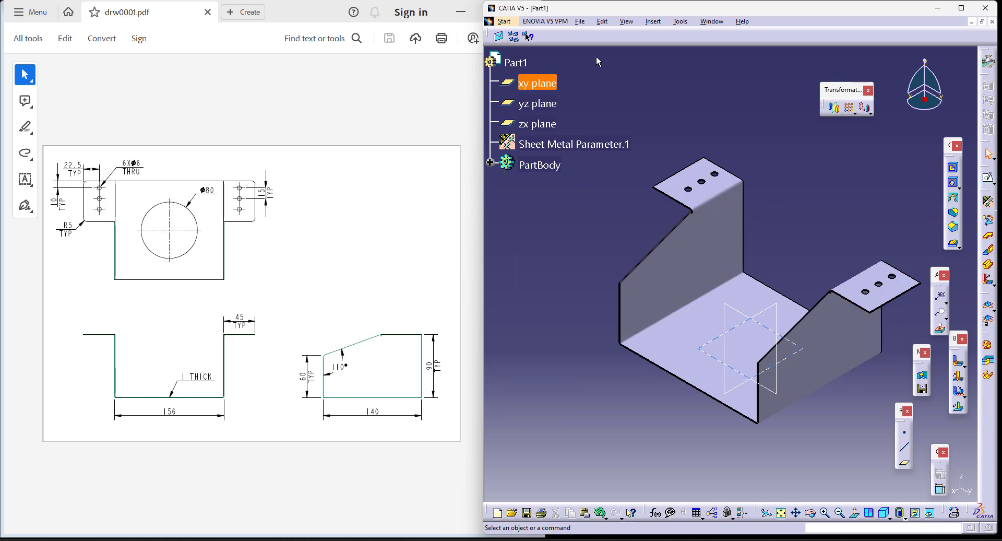
click(952, 214)
ctrl+middle_drag(634, 124, 642, 78)
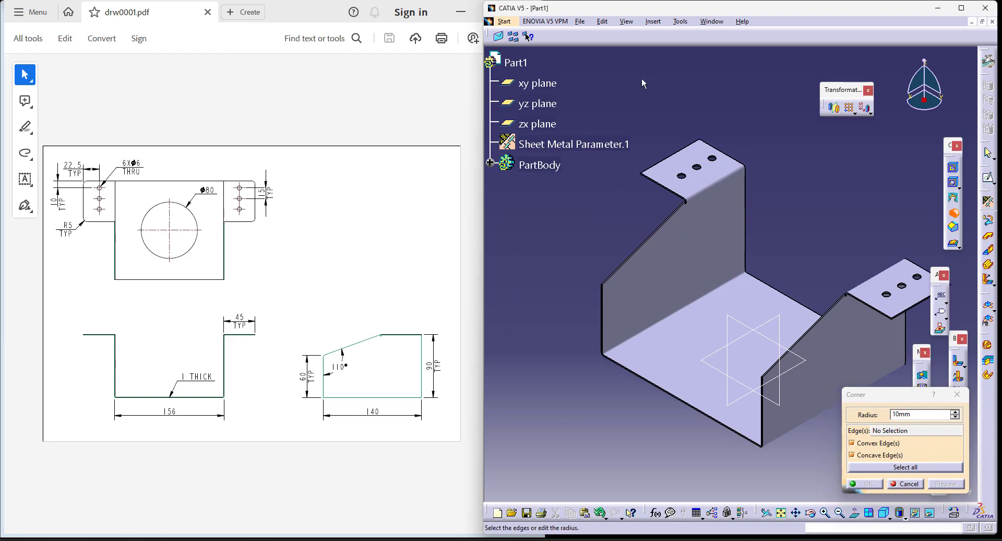
ctrl+middle_drag(571, 312, 575, 272)
middle_drag(639, 293, 761, 276)
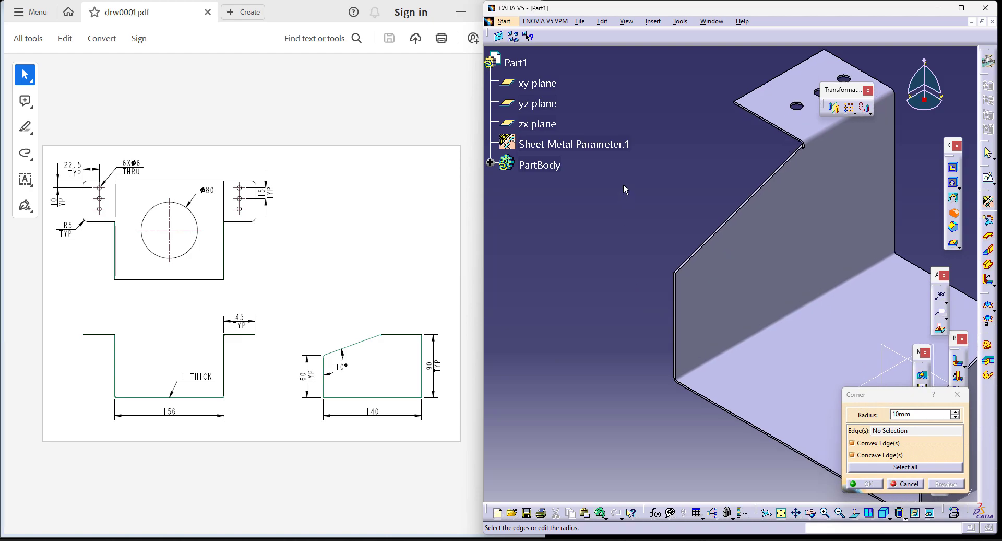
ctrl+middle_drag(646, 290, 639, 182)
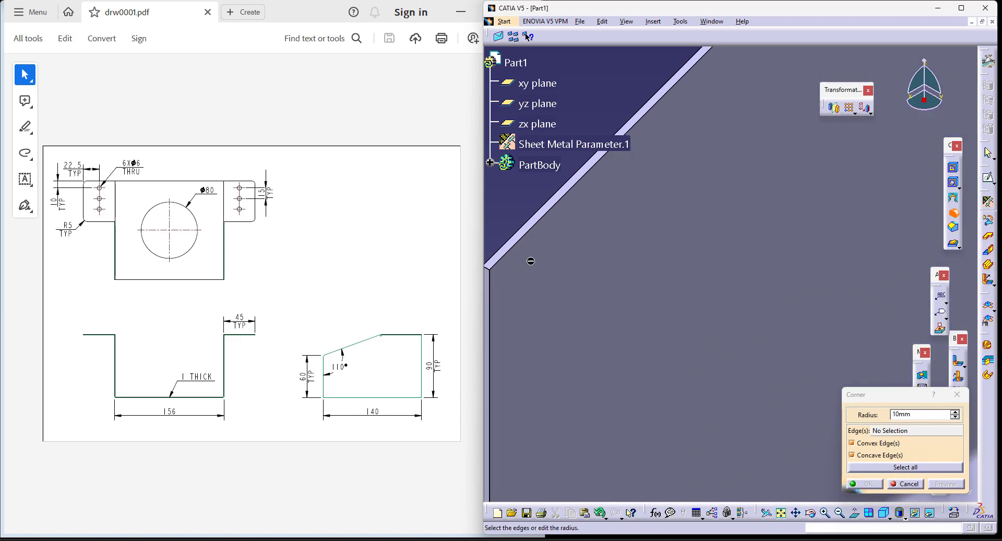
click(486, 267)
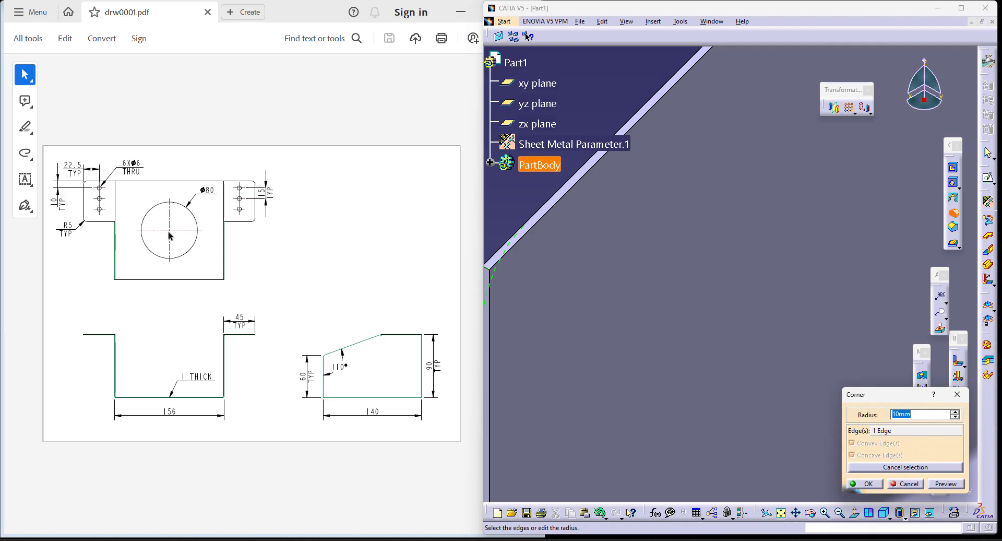
Add the near side wall's corner edge, where its short vertical front edge meets the slope, to the Corner selection.
click(961, 8)
ctrl+middle_drag(418, 212, 422, 325)
ctrl+middle_drag(697, 420, 252, 324)
click(228, 154)
Add both outer corner edges of the near top flange to the Corner selection.
ctrl+middle_drag(508, 256, 643, 218)
middle_drag(621, 250, 606, 316)
ctrl+middle_drag(615, 354, 628, 185)
middle_drag(666, 260, 342, 265)
click(606, 278)
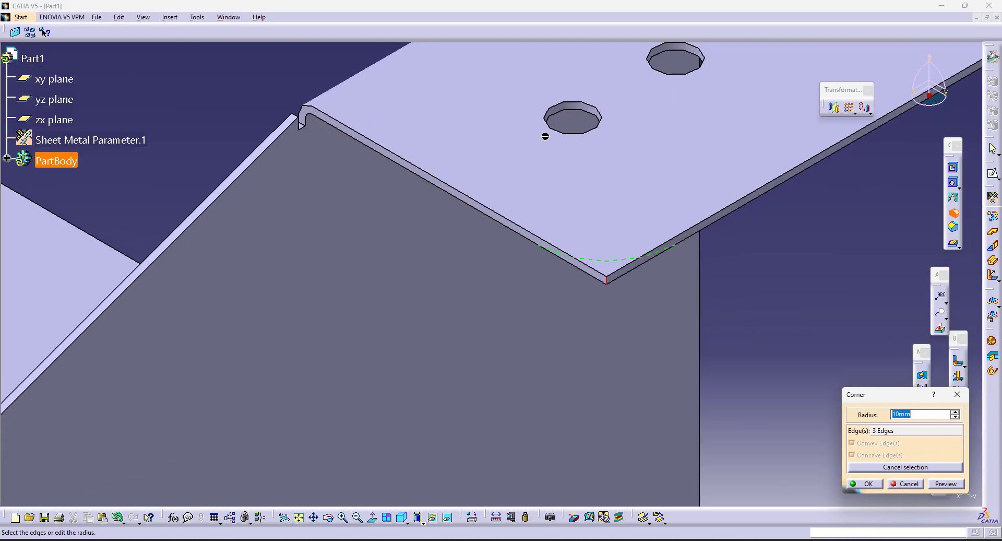
ctrl+middle_drag(546, 136, 544, 305)
middle_drag(631, 211, 555, 270)
ctrl+middle_drag(546, 274, 573, 137)
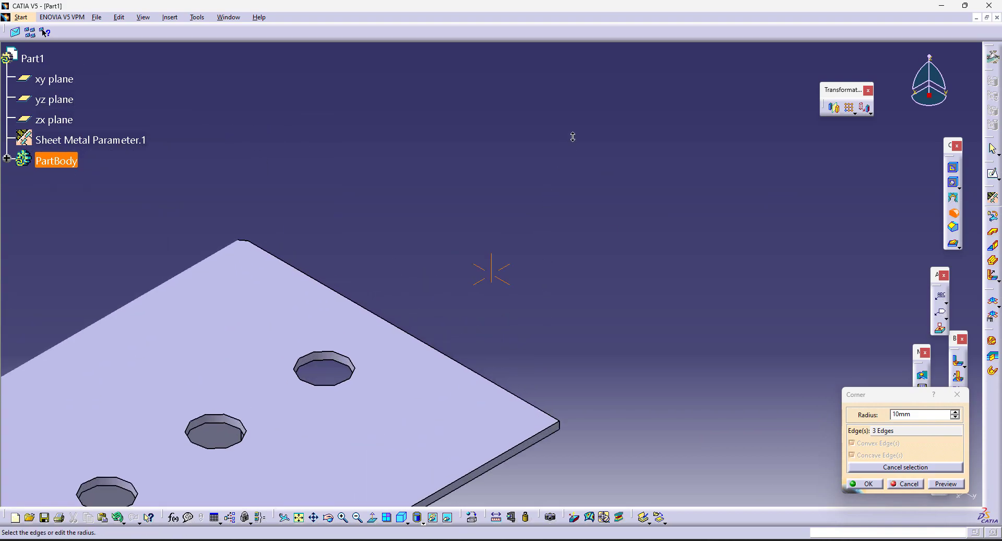
click(560, 426)
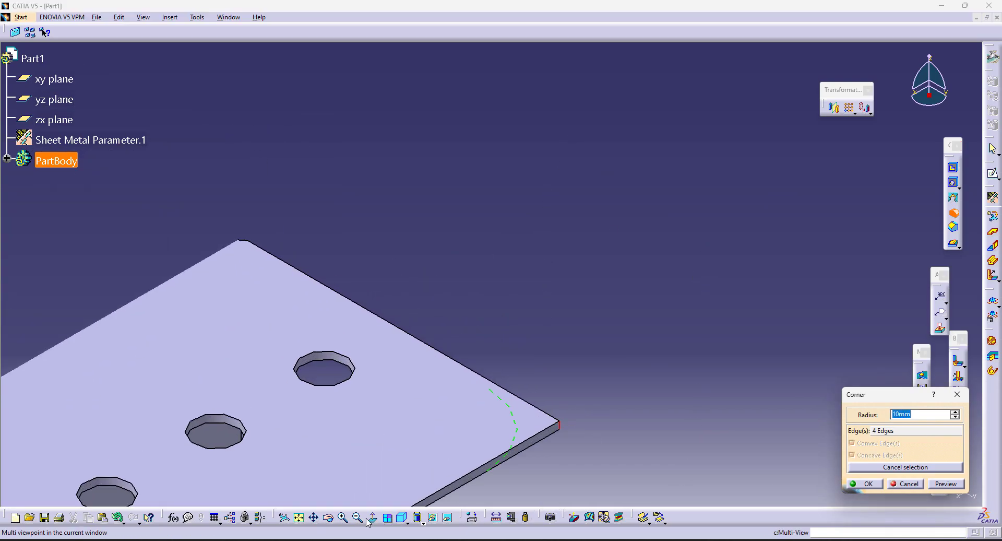
Add the far top flange's front outer corner edge to the Corner selection.
click(299, 518)
middle_drag(387, 152, 432, 284)
scroll(432, 284, up, 1)
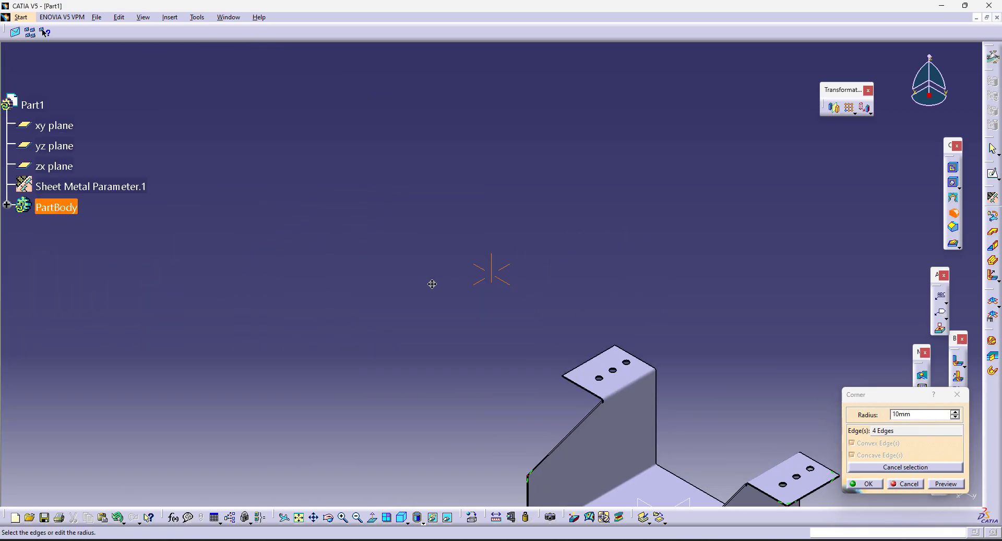
middle_drag(555, 372, 429, 58)
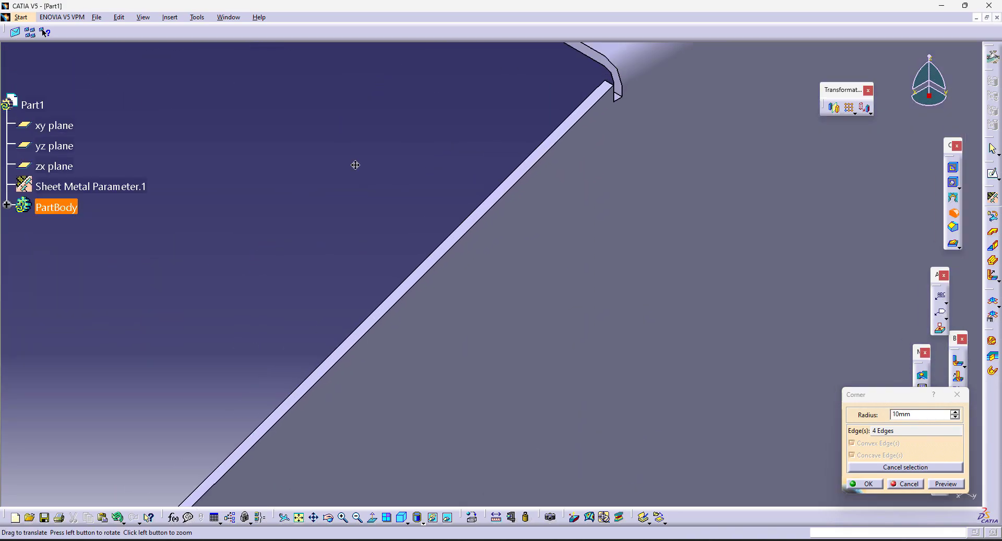
middle_drag(329, 76, 526, 518)
click(410, 254)
Add the far top flange's rear outer corner edge to the Corner selection.
middle_drag(386, 178, 405, 284)
mouse_move(715, 179)
middle_down()
mouse_move(535, 362)
mouse_move(565, 282)
middle_up()
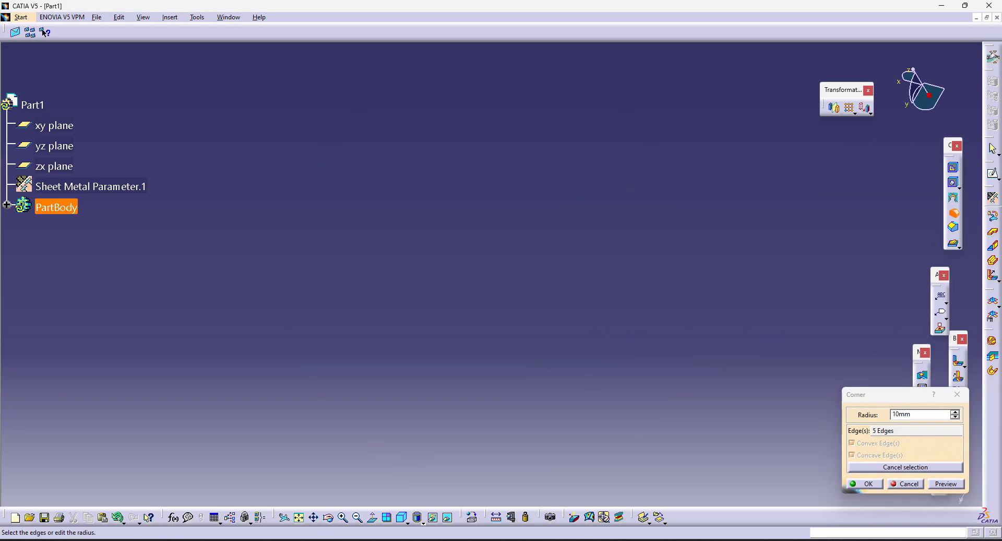
click(299, 516)
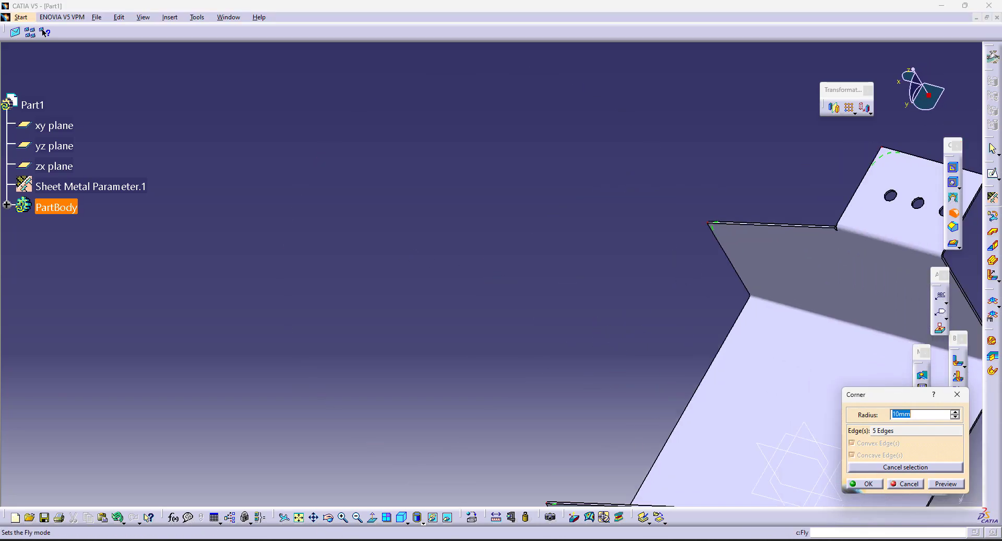
middle_drag(690, 148, 699, 41)
middle_drag(691, 109, 148, 439)
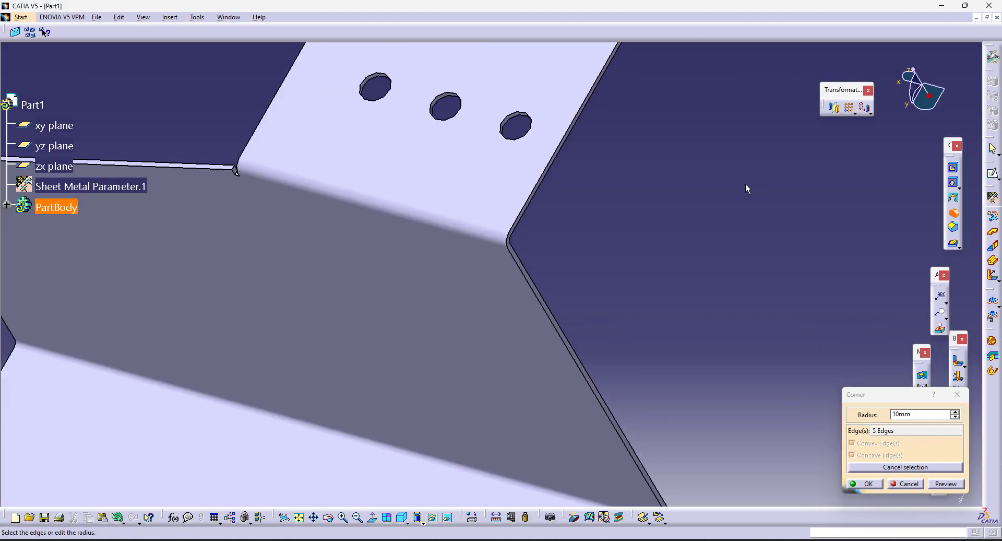
middle_drag(747, 188, 556, 536)
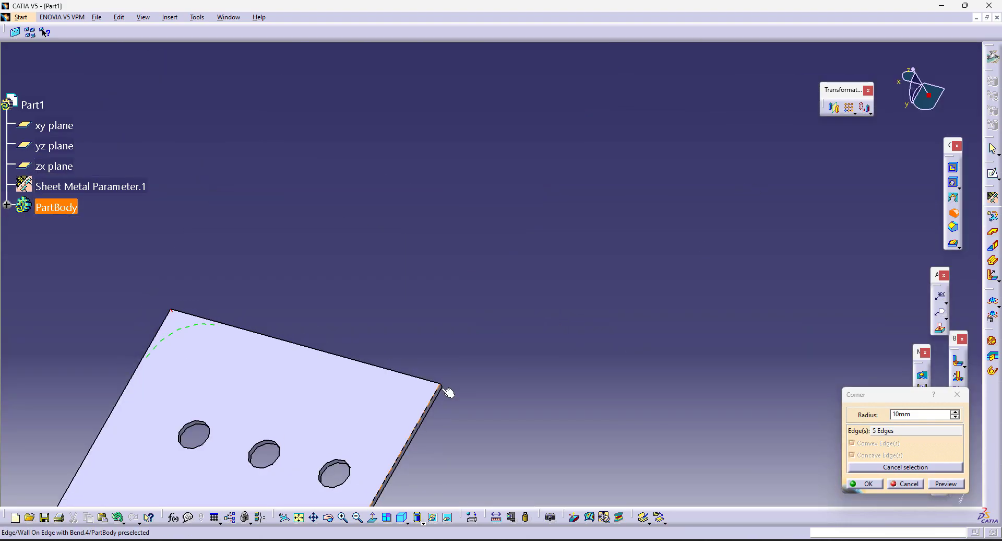
ctrl+middle_drag(500, 415, 474, 328)
click(461, 323)
Set the corner radius to 5 mm and round the selected edges.
ctrl+middle_drag(589, 241, 678, 420)
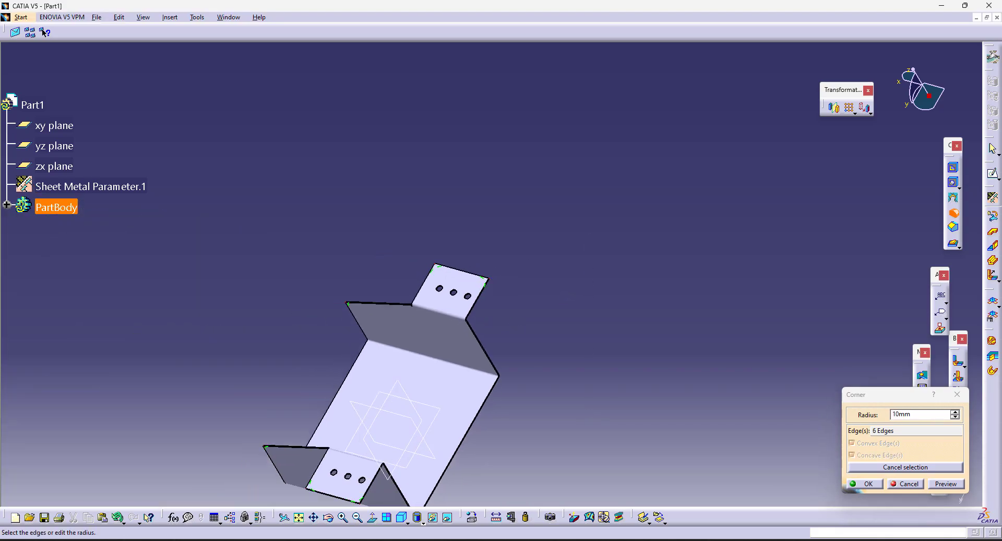
double_click(927, 413)
text(5)
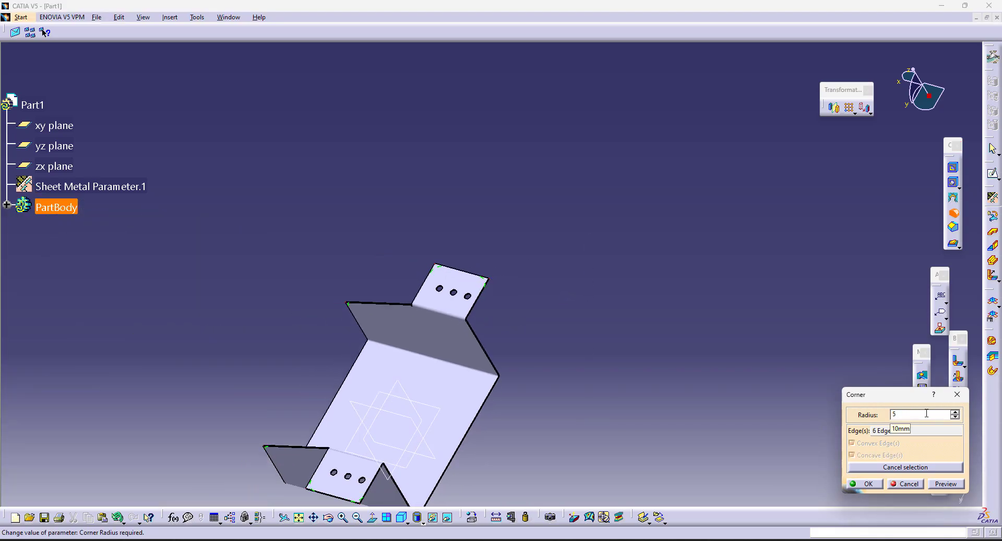
click(863, 484)
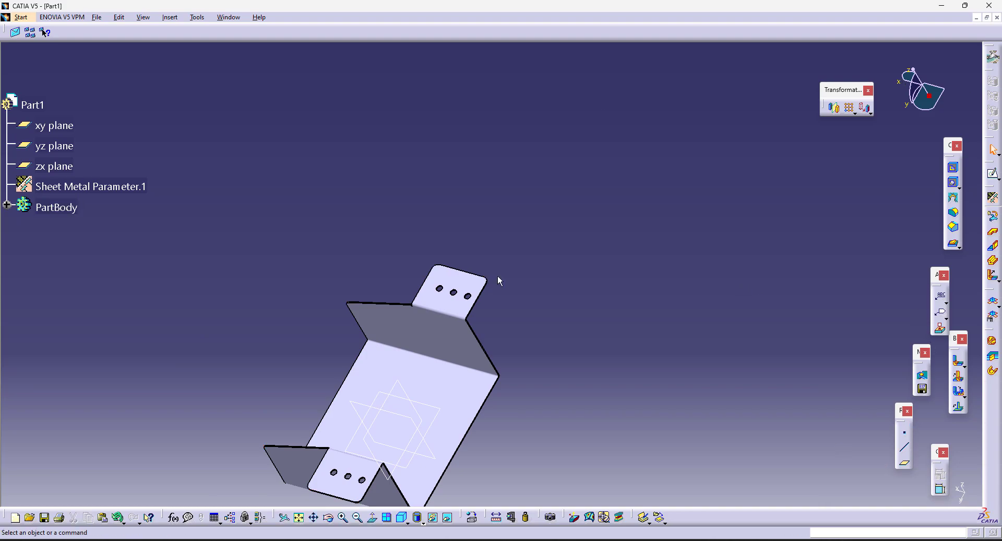
Start a hole on the base wall's inner face and set its diameter to 80 mm.
click(401, 516)
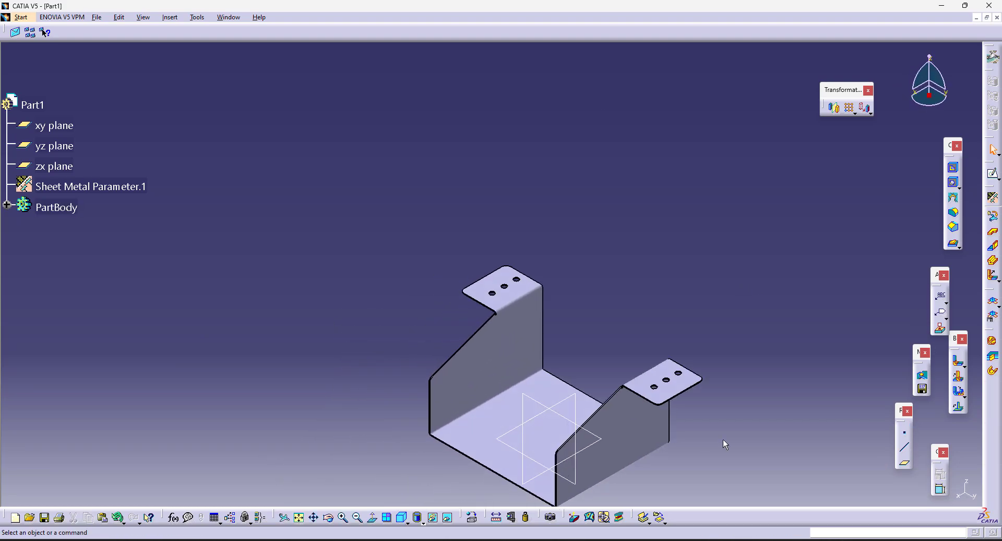
middle_drag(701, 365, 612, 275)
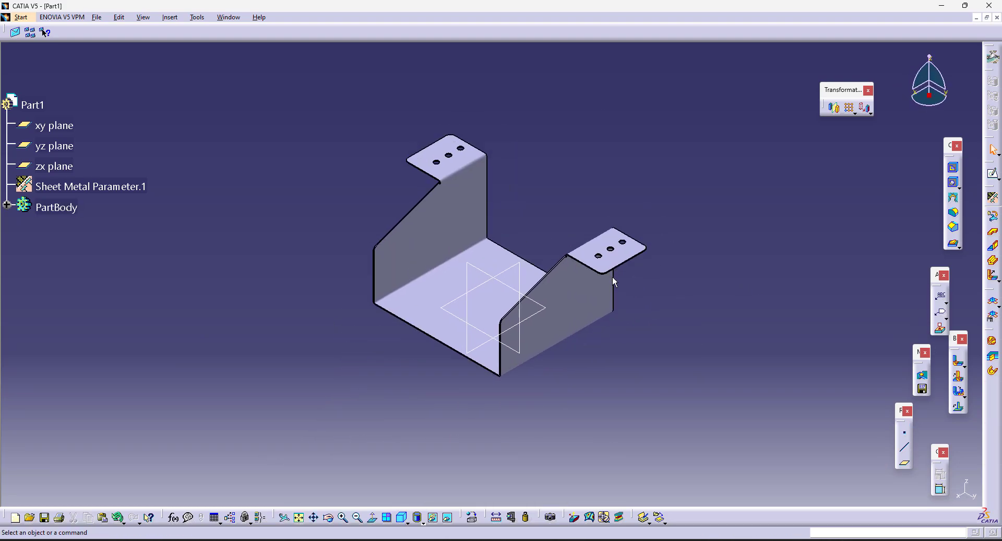
click(483, 302)
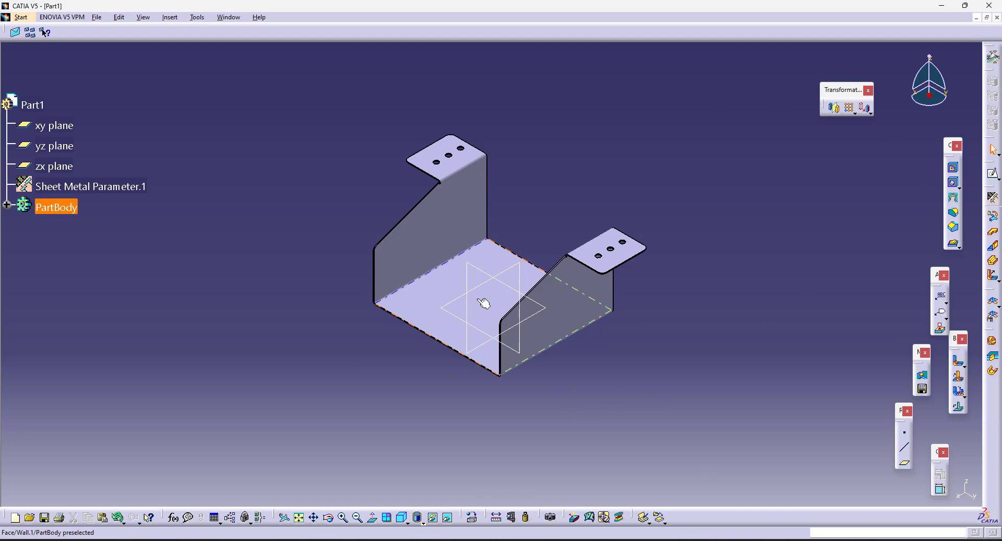
click(953, 182)
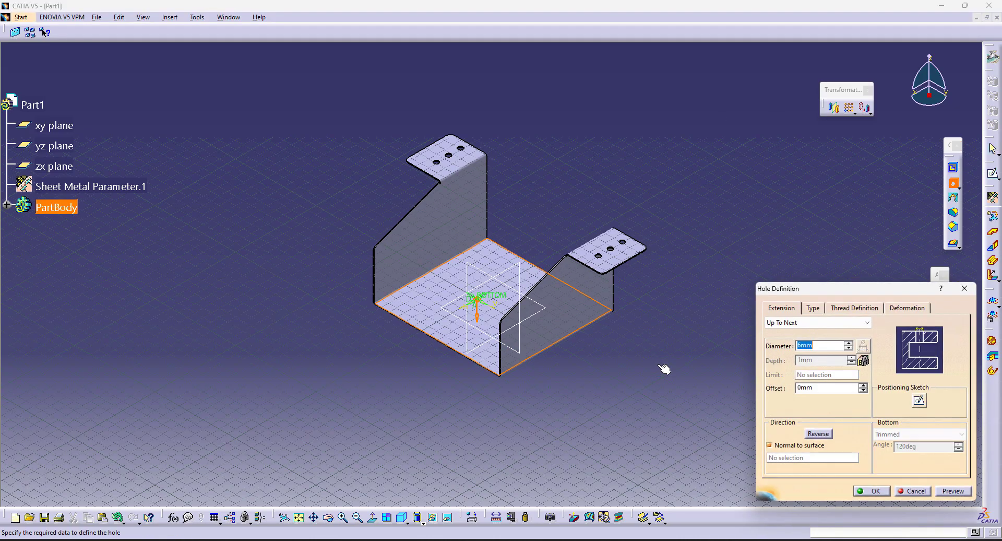
text(80)
key(Return)
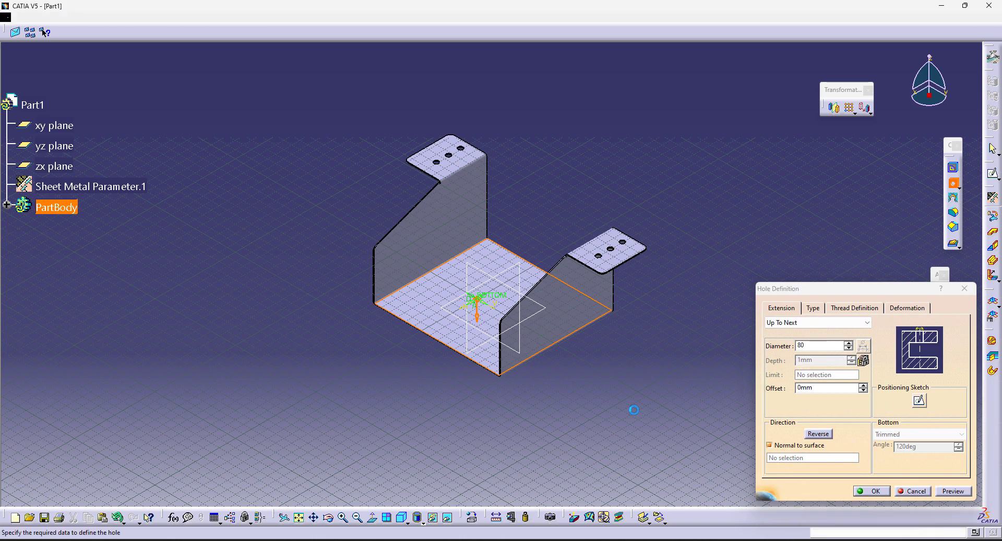
Open the hole's positioning sketch and make its centre point coincident with the zx plane.
click(920, 401)
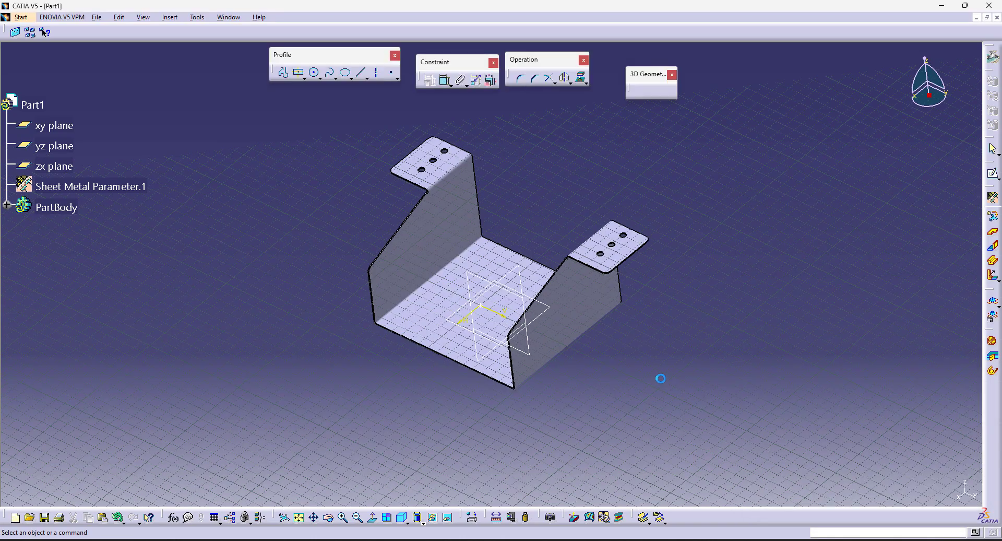
middle_drag(680, 361, 695, 300)
middle_drag(790, 238, 776, 316)
key(alt+Tab)
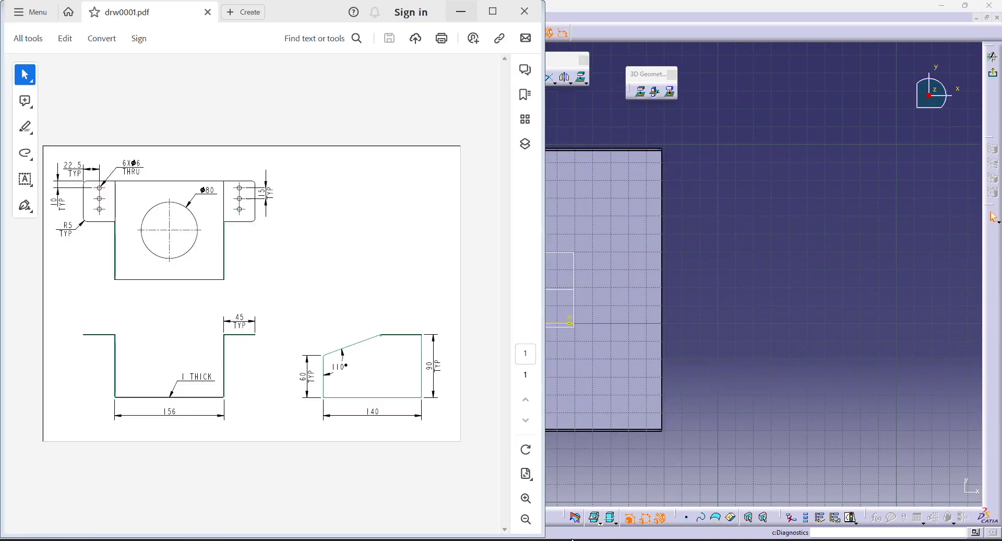
click(756, 254)
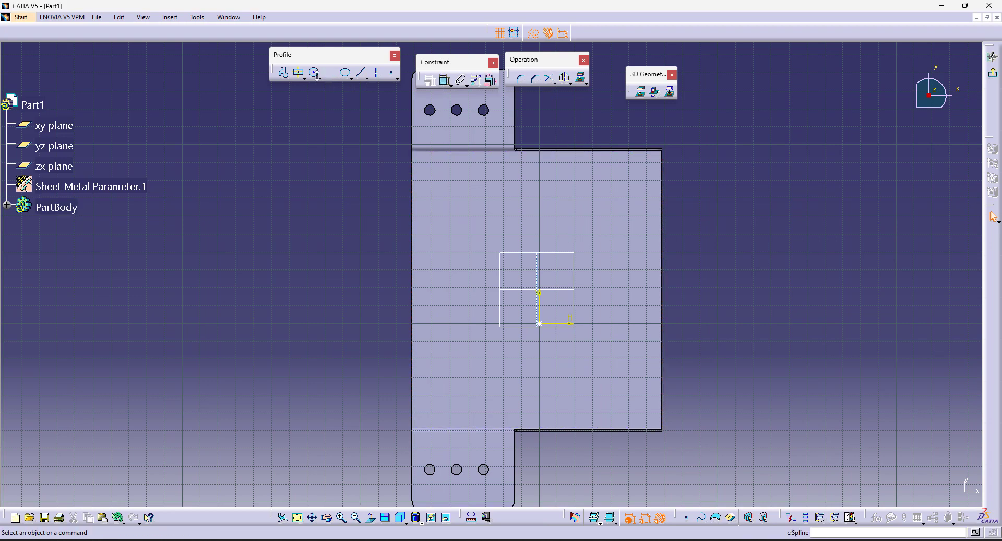
click(445, 79)
click(545, 323)
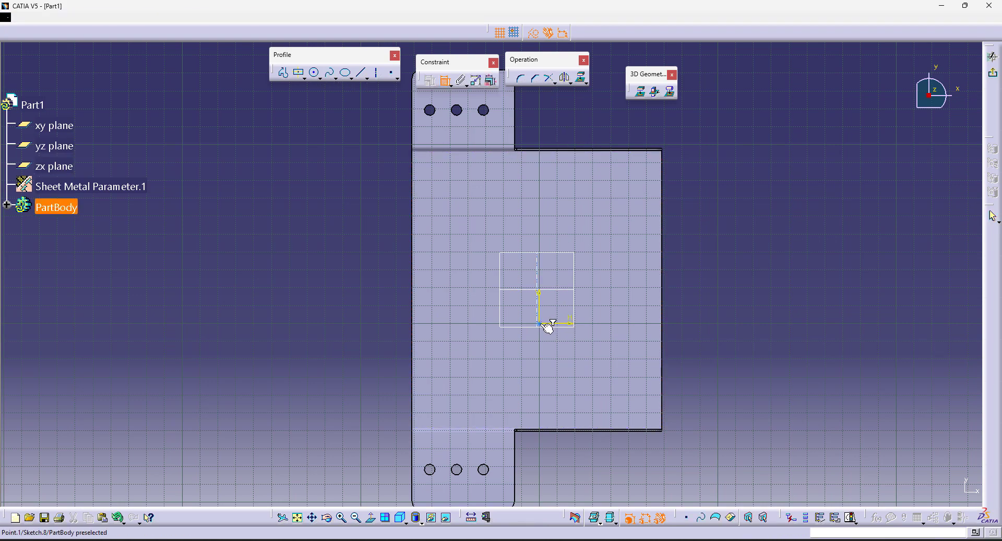
click(559, 290)
right_click(671, 249)
click(719, 296)
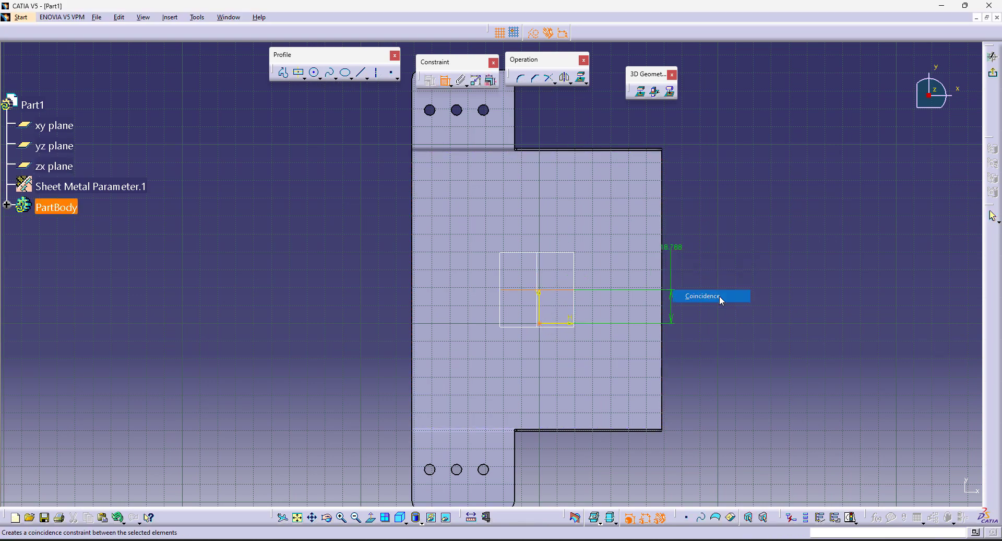
Make the hole's centre point coincident with the yz plane, exit the sketch and create the hole.
click(444, 81)
click(537, 280)
click(539, 281)
right_click(702, 222)
click(741, 271)
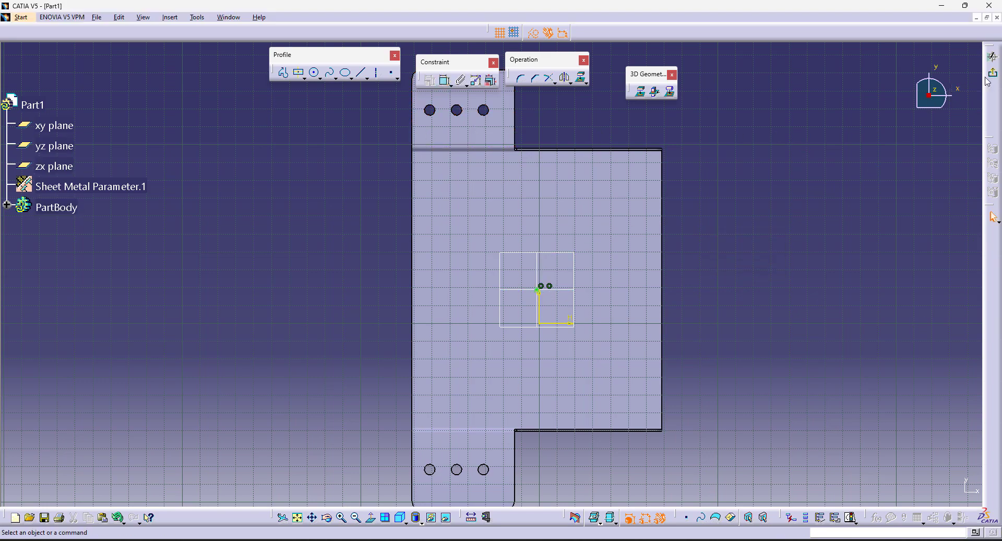
click(992, 57)
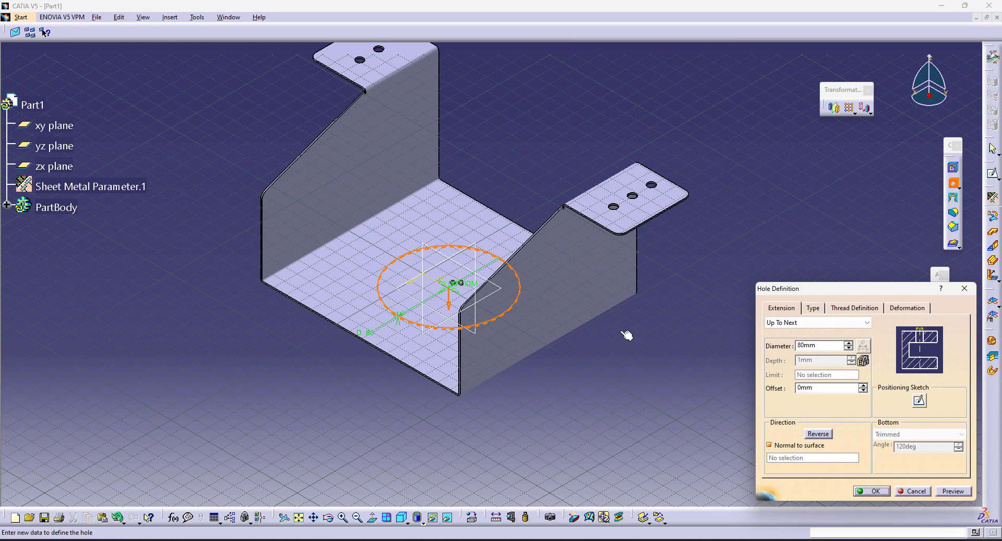
click(877, 491)
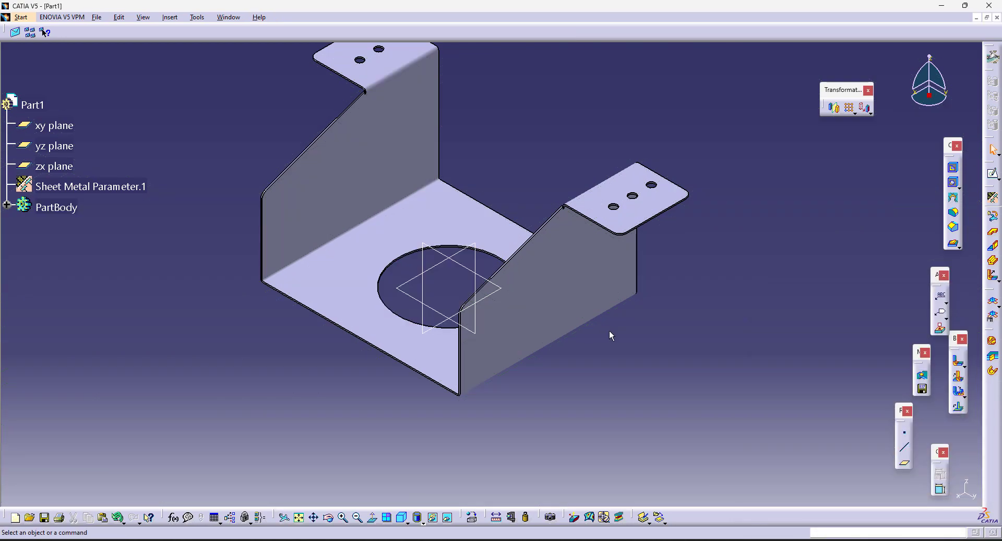
Examine the finished bracket with its base hole, flange holes and rounded corners from several angles.
middle_click(609, 330)
middle_click(767, 439)
middle_drag(680, 285, 675, 346)
middle_drag(401, 251, 639, 317)
click(402, 517)
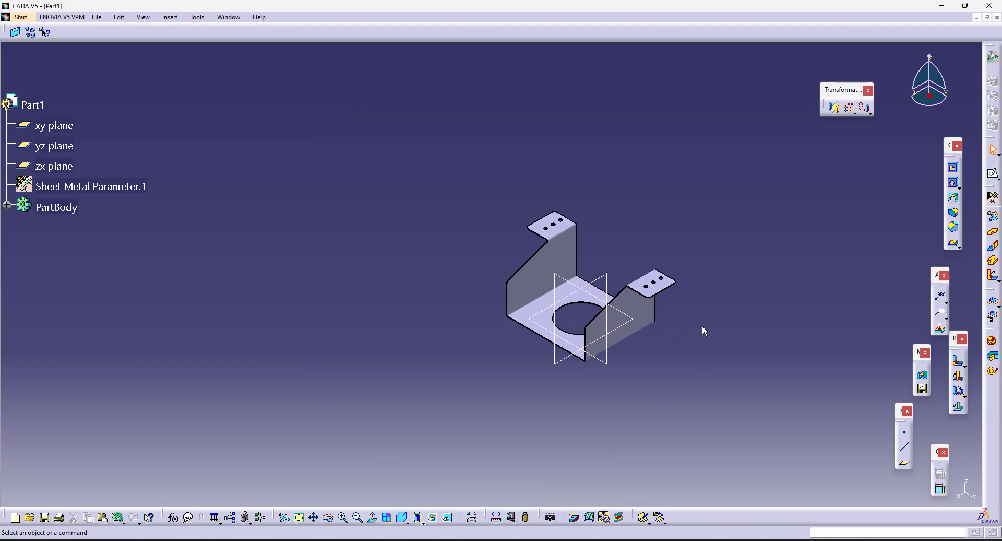
middle_drag(734, 360, 724, 303)
middle_drag(725, 251, 582, 217)
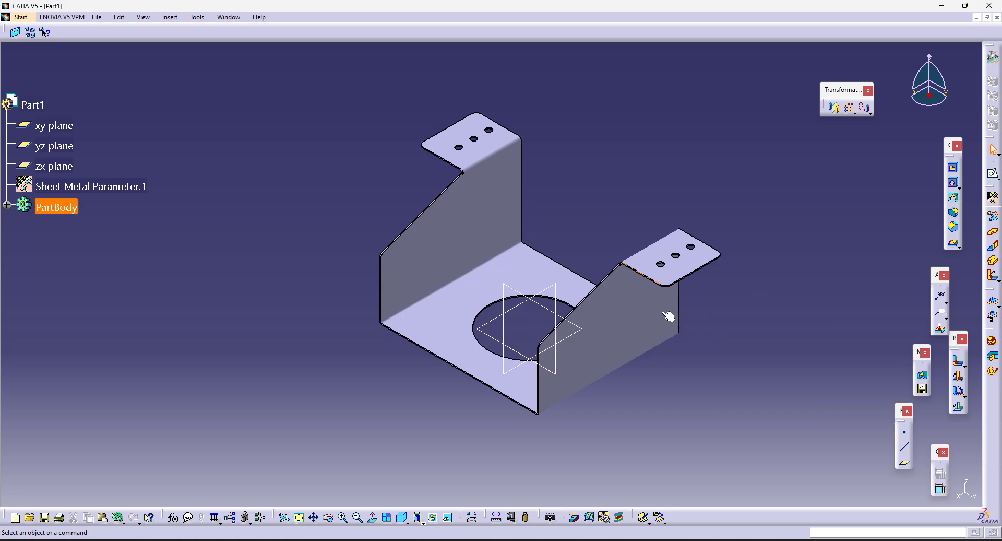
middle_drag(745, 345, 739, 300)
middle_drag(564, 169, 565, 176)
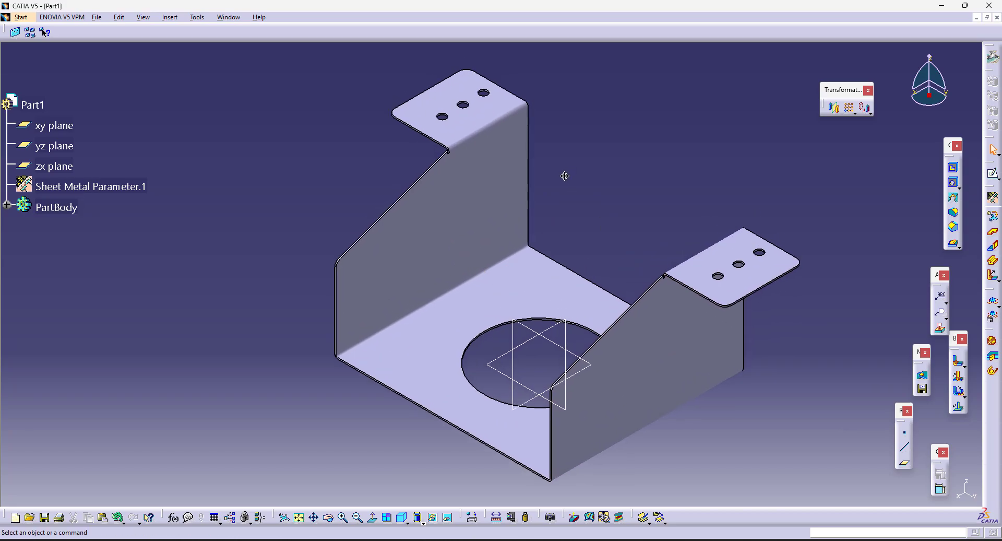